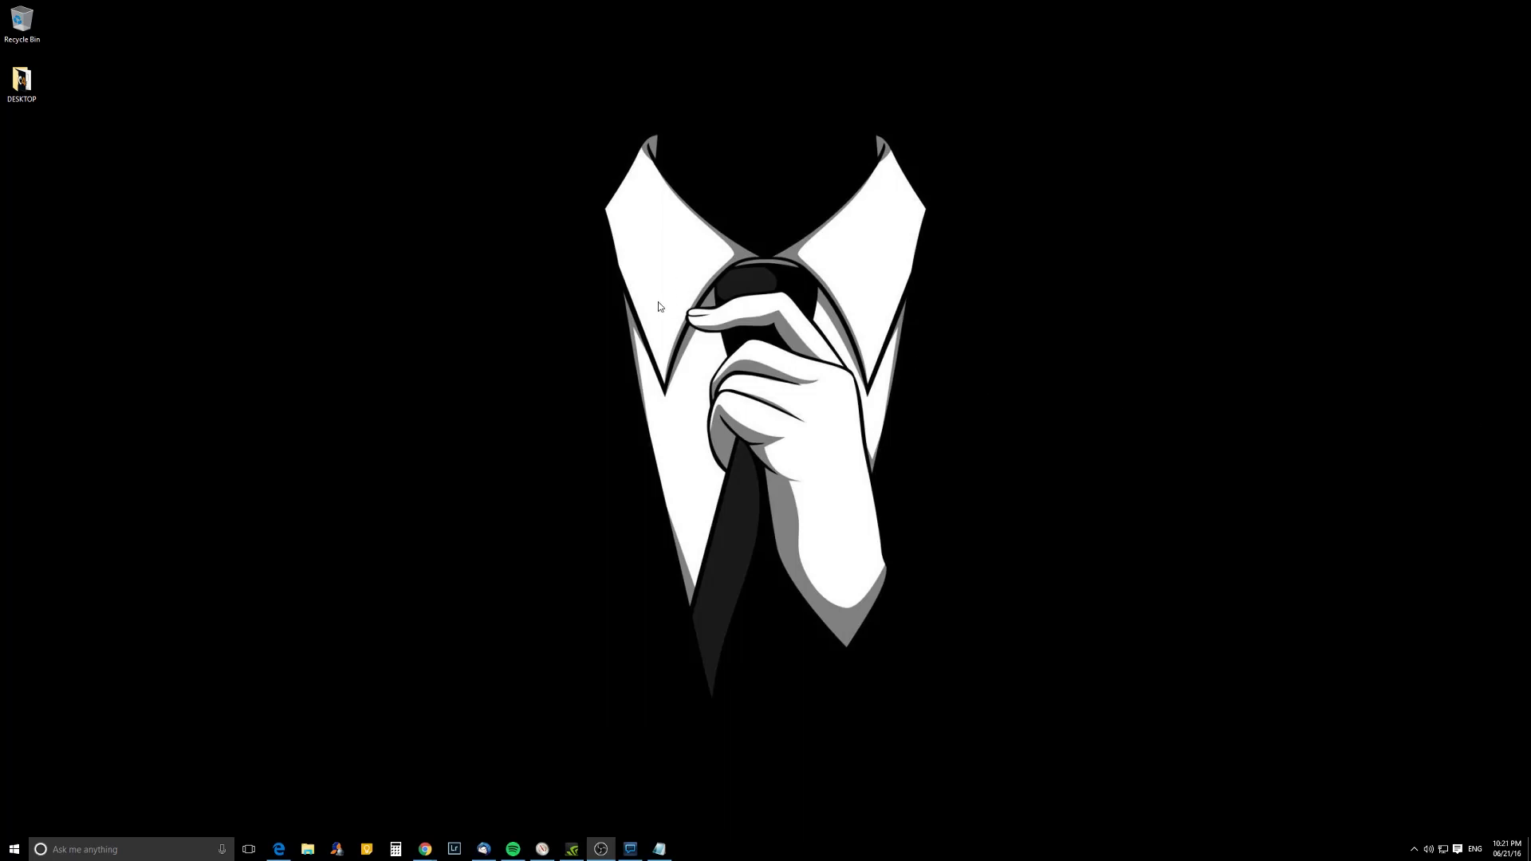
- Search Windows for mudfish and open the Mudfish Launcher's file location
{"action": "left_click", "coordinate": [137, 847]}
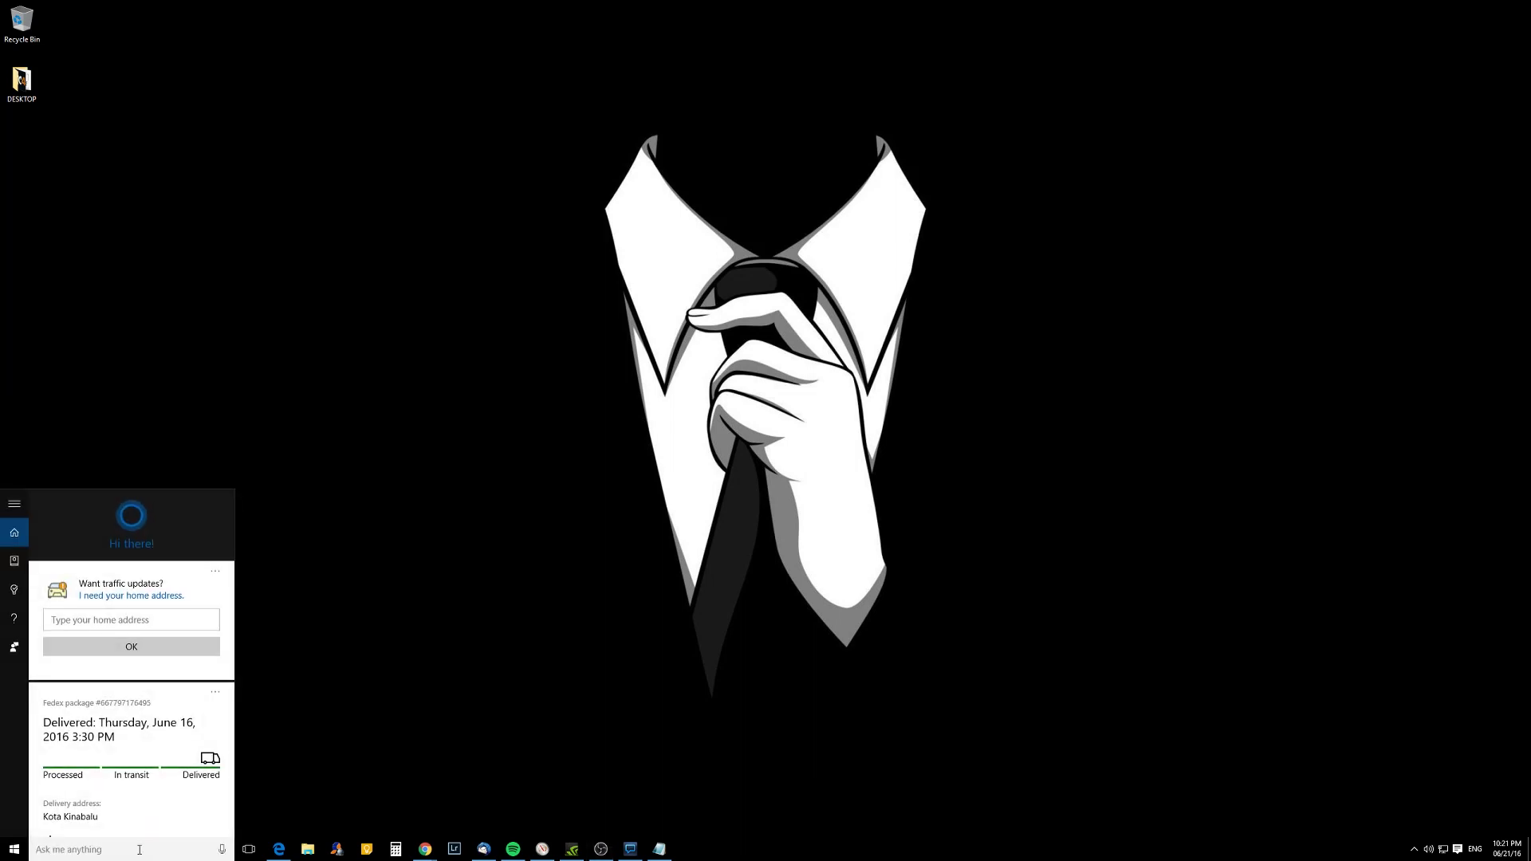
{"action": "type", "text": "m"}
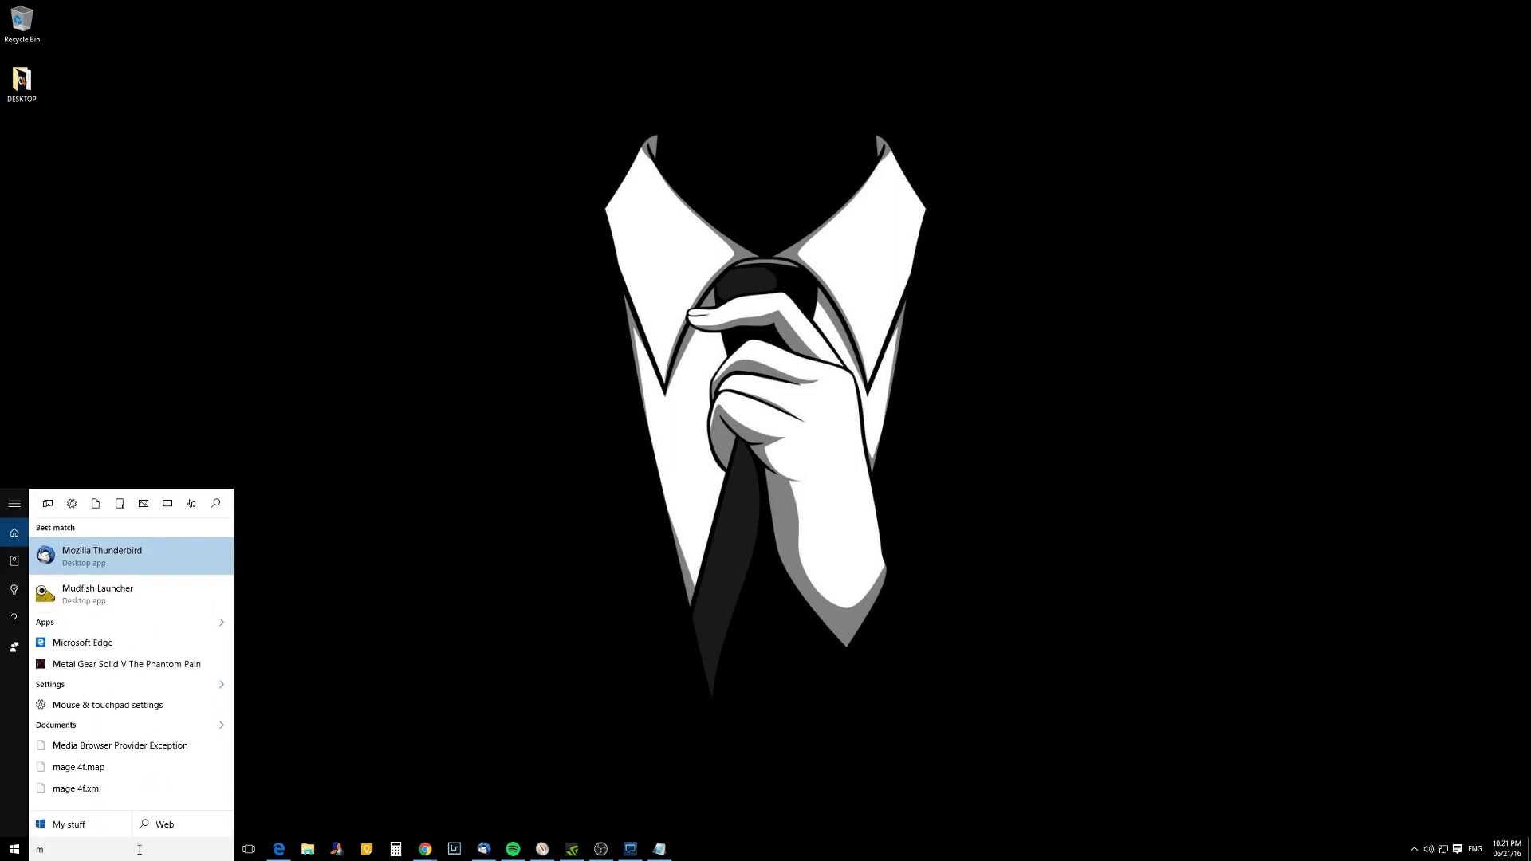
{"action": "type", "text": "udfish"}
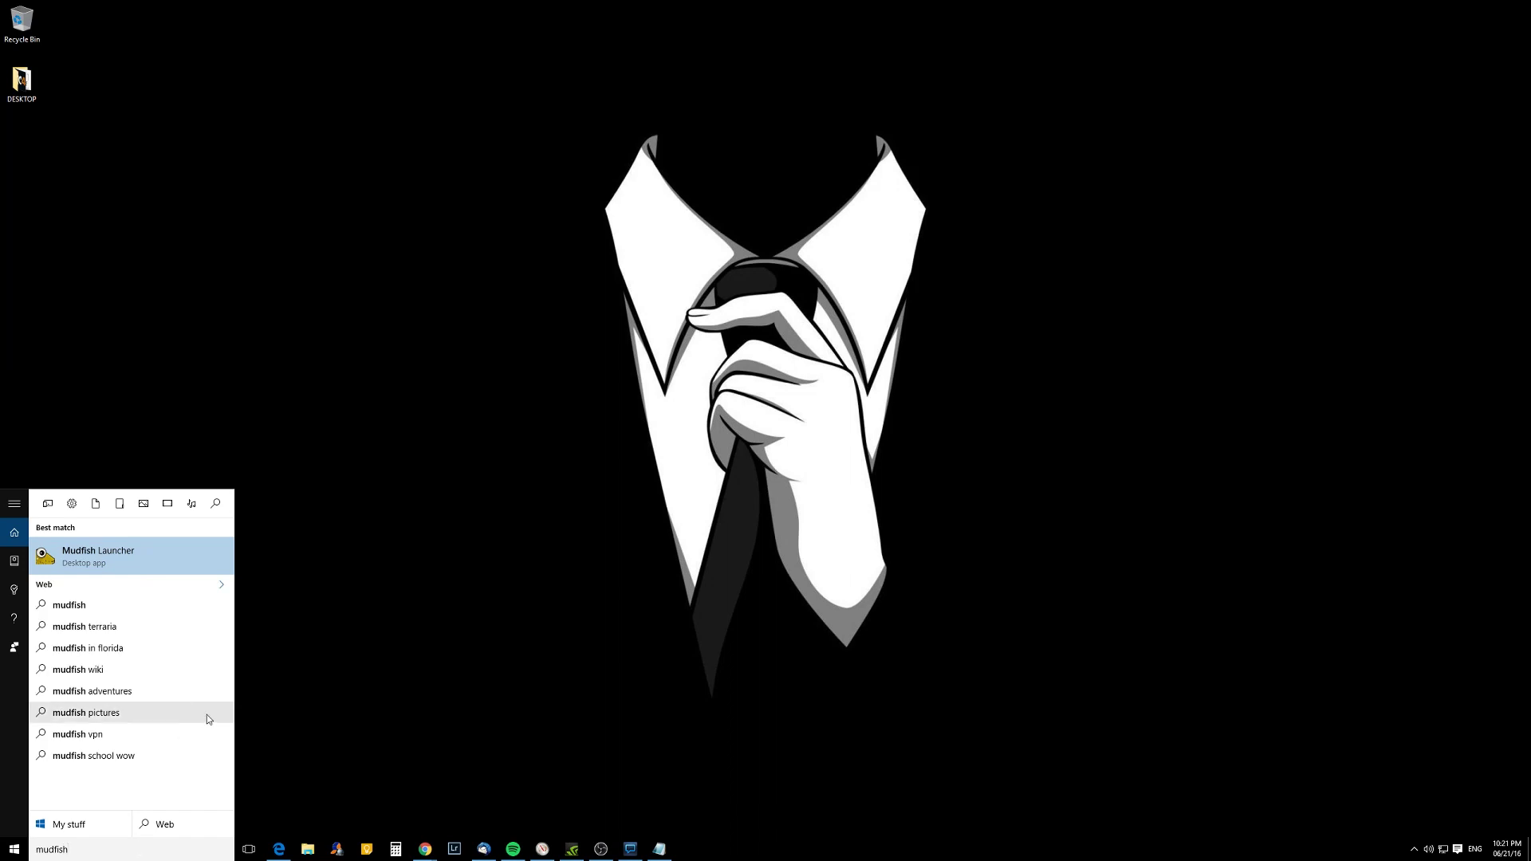
{"action": "right_click", "coordinate": [124, 550]}
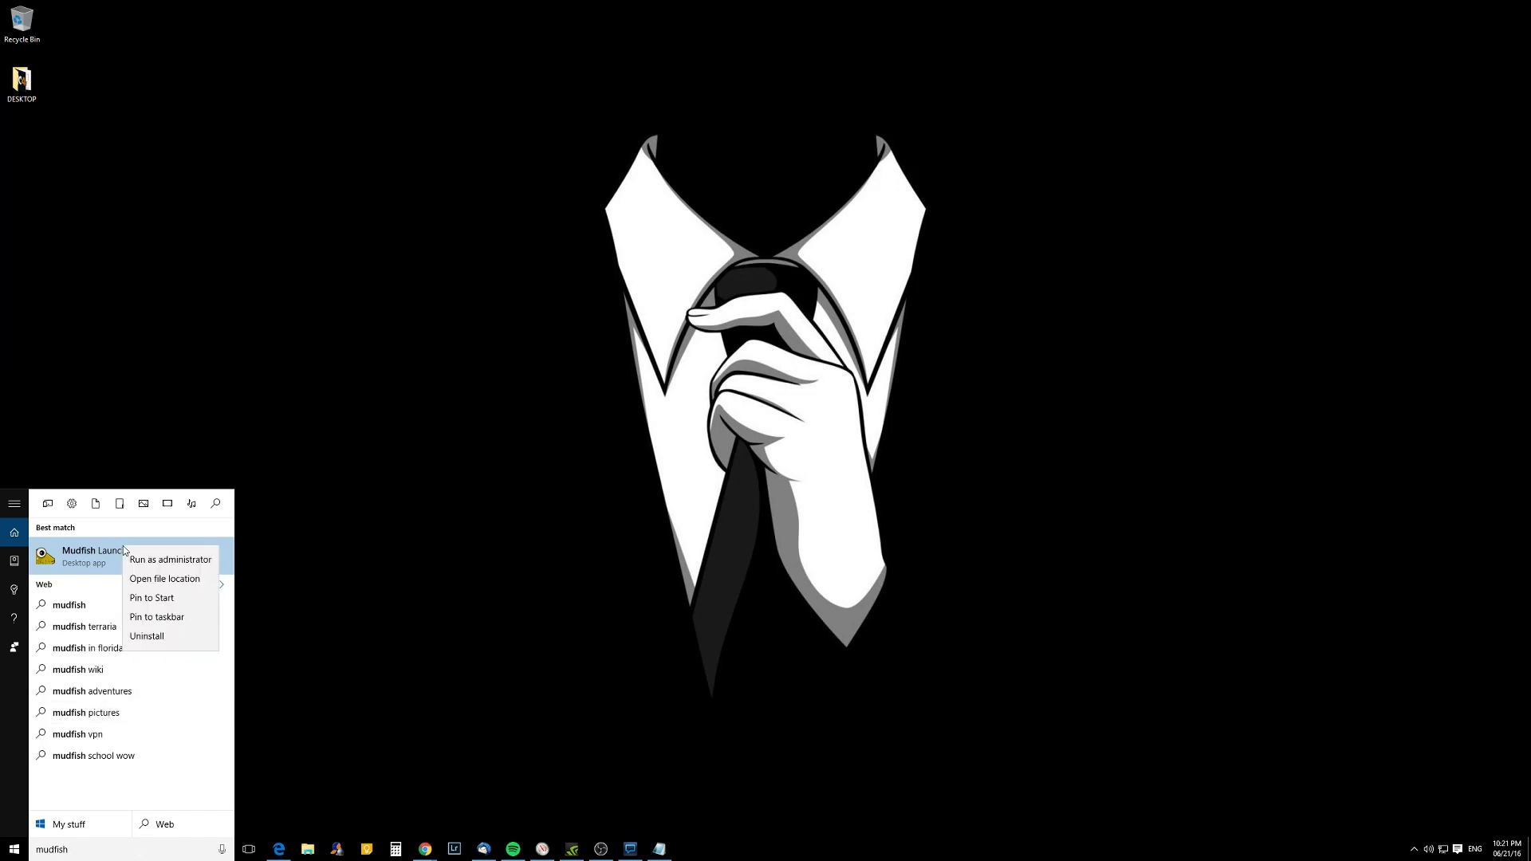
{"action": "left_click", "coordinate": [165, 578]}
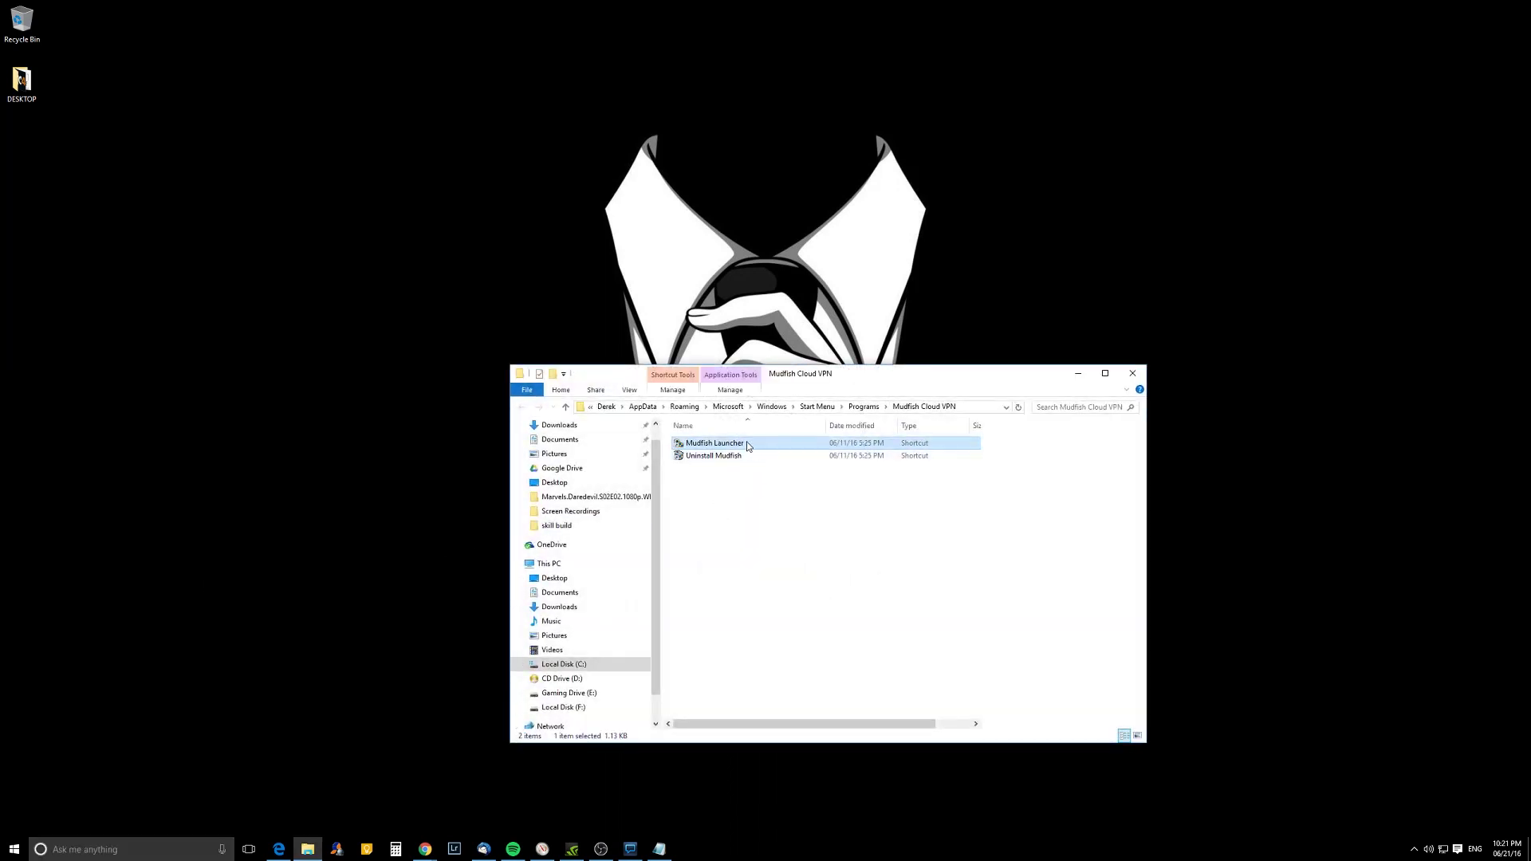
- Set mudrun in the Mudfish Cloud VPN folder to always run as administrator, then close Explorer
{"action": "right_click", "coordinate": [747, 445]}
{"action": "left_click", "coordinate": [783, 466]}
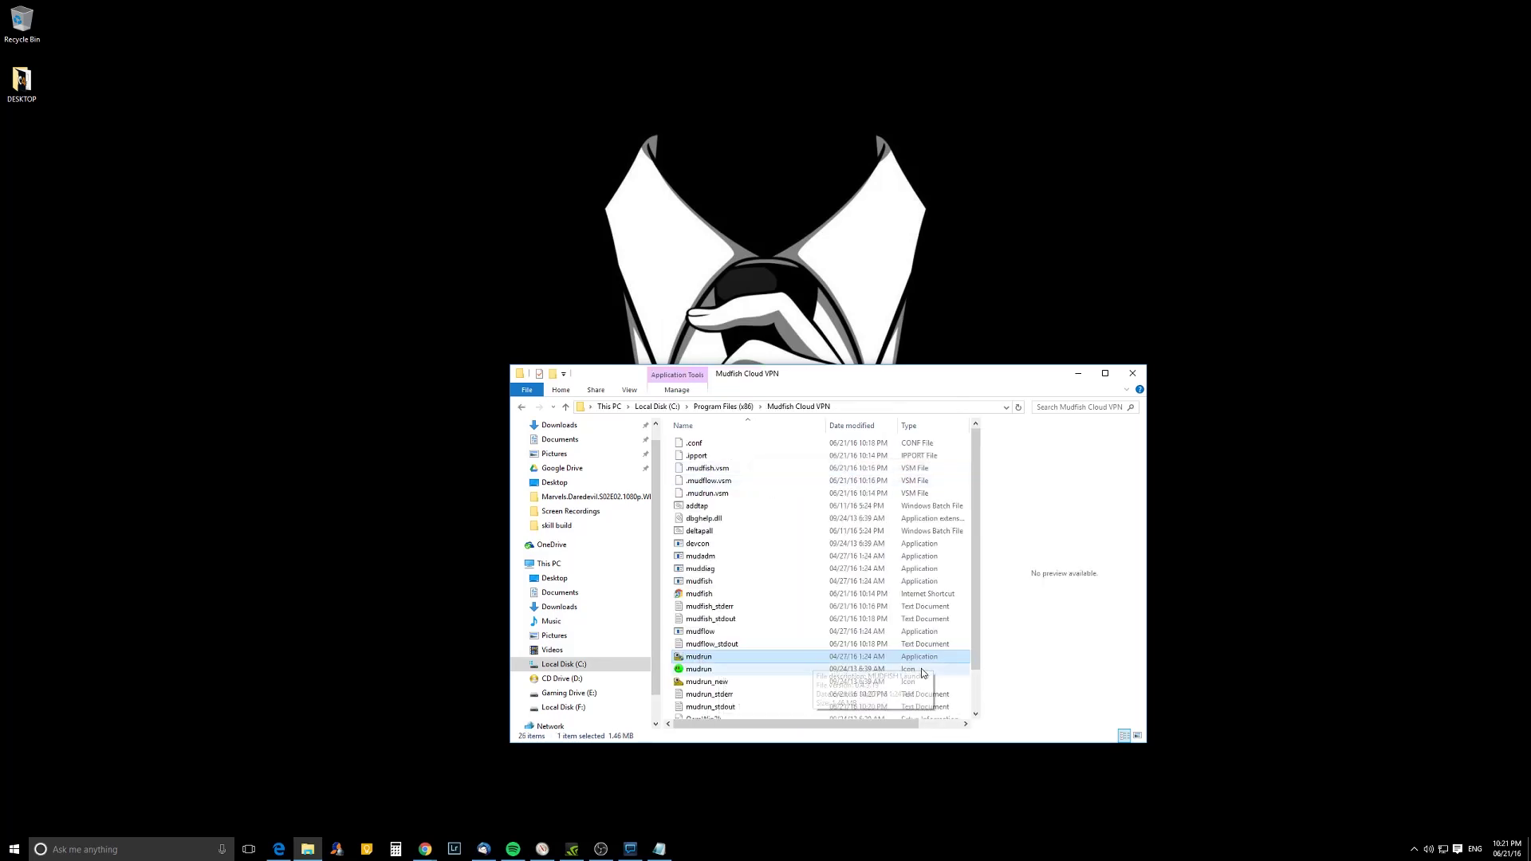
{"action": "right_click", "coordinate": [735, 657]}
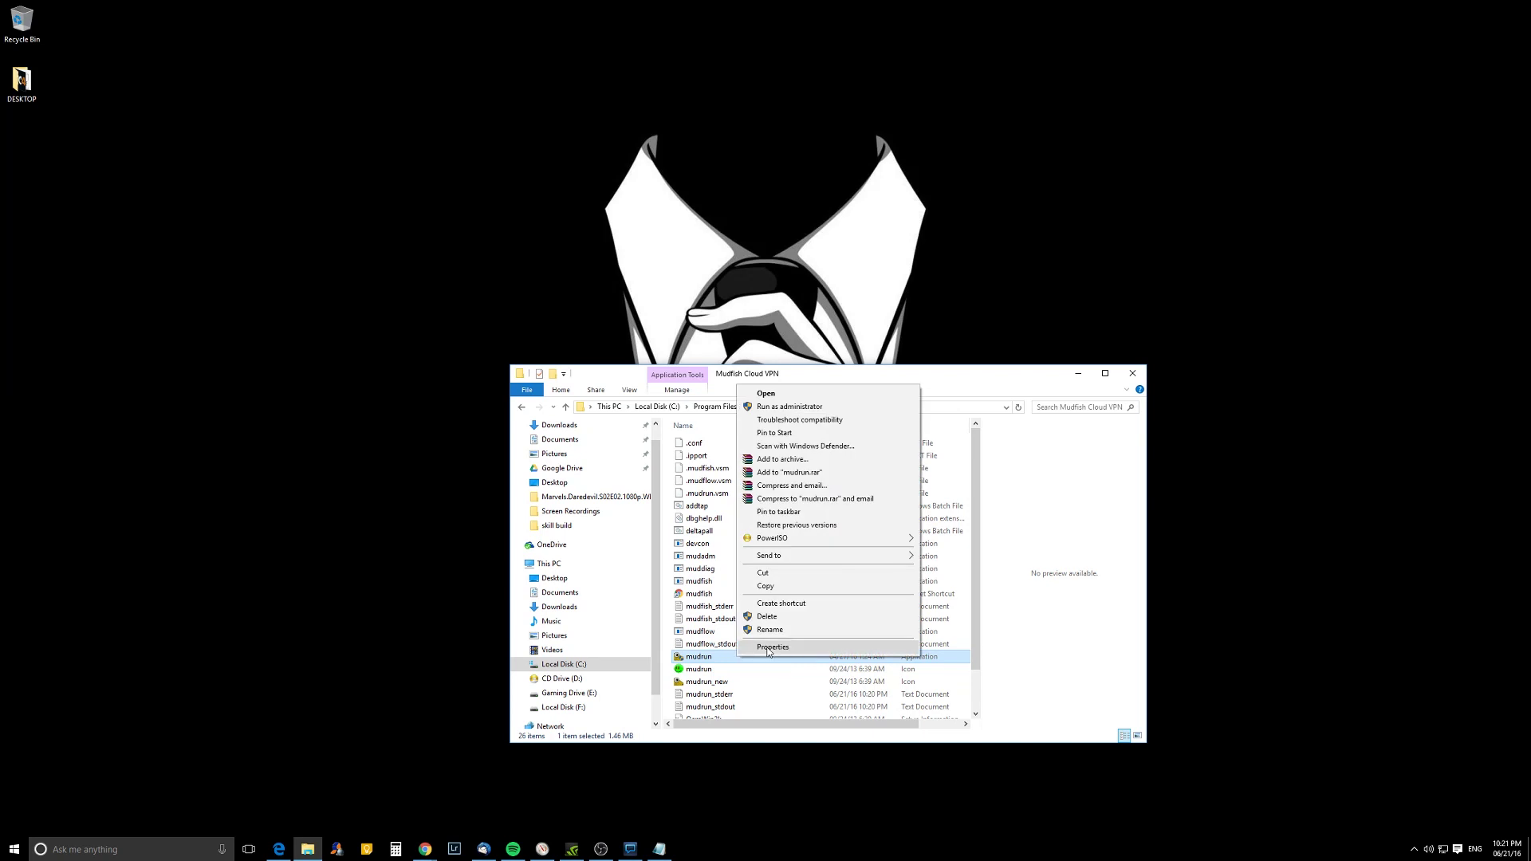
{"action": "left_click", "coordinate": [772, 647]}
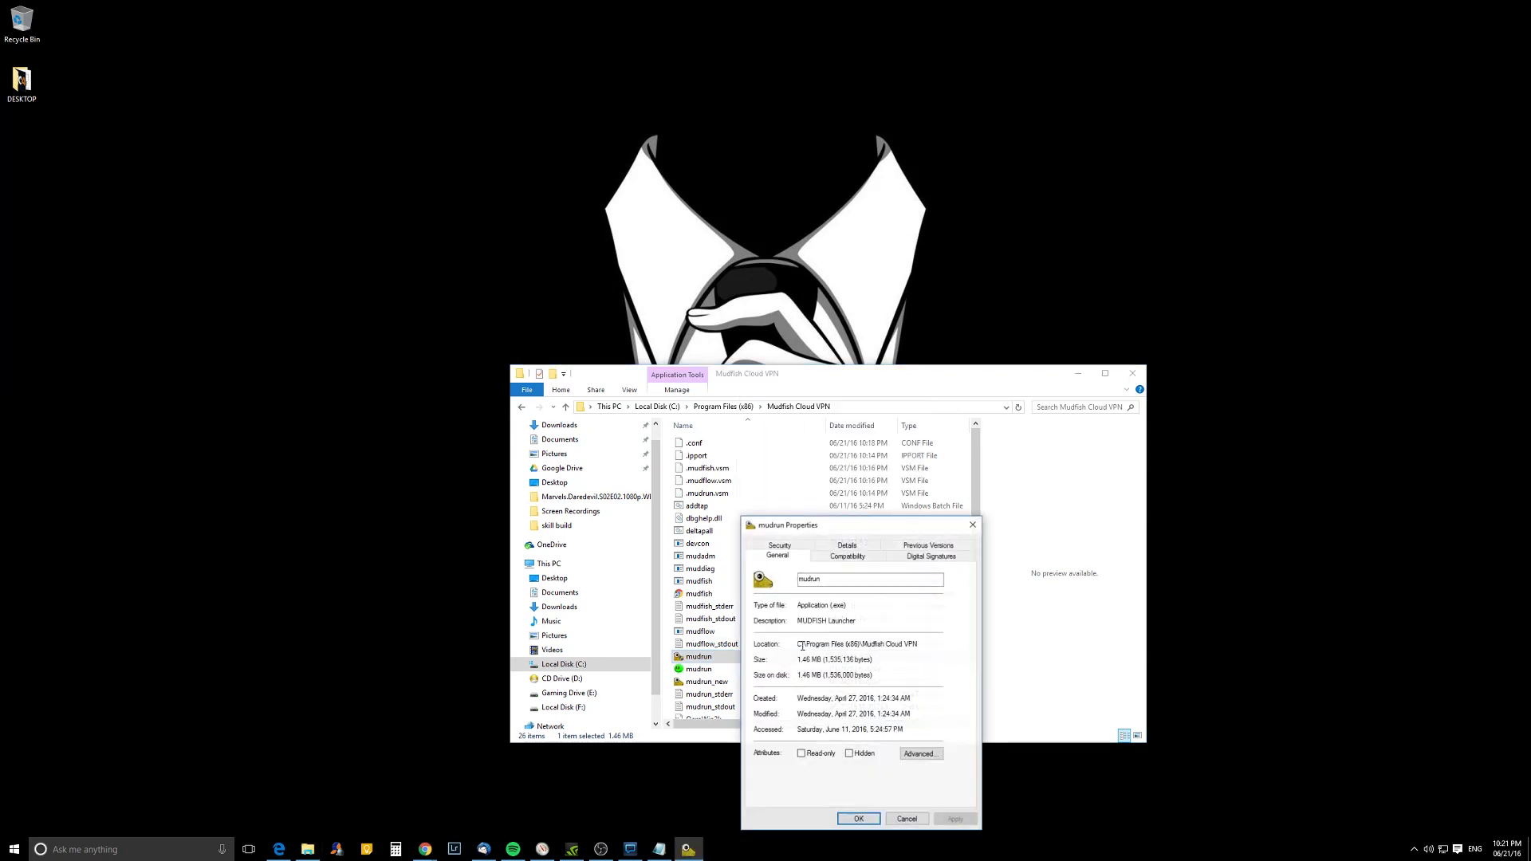
{"action": "left_click", "coordinate": [831, 558]}
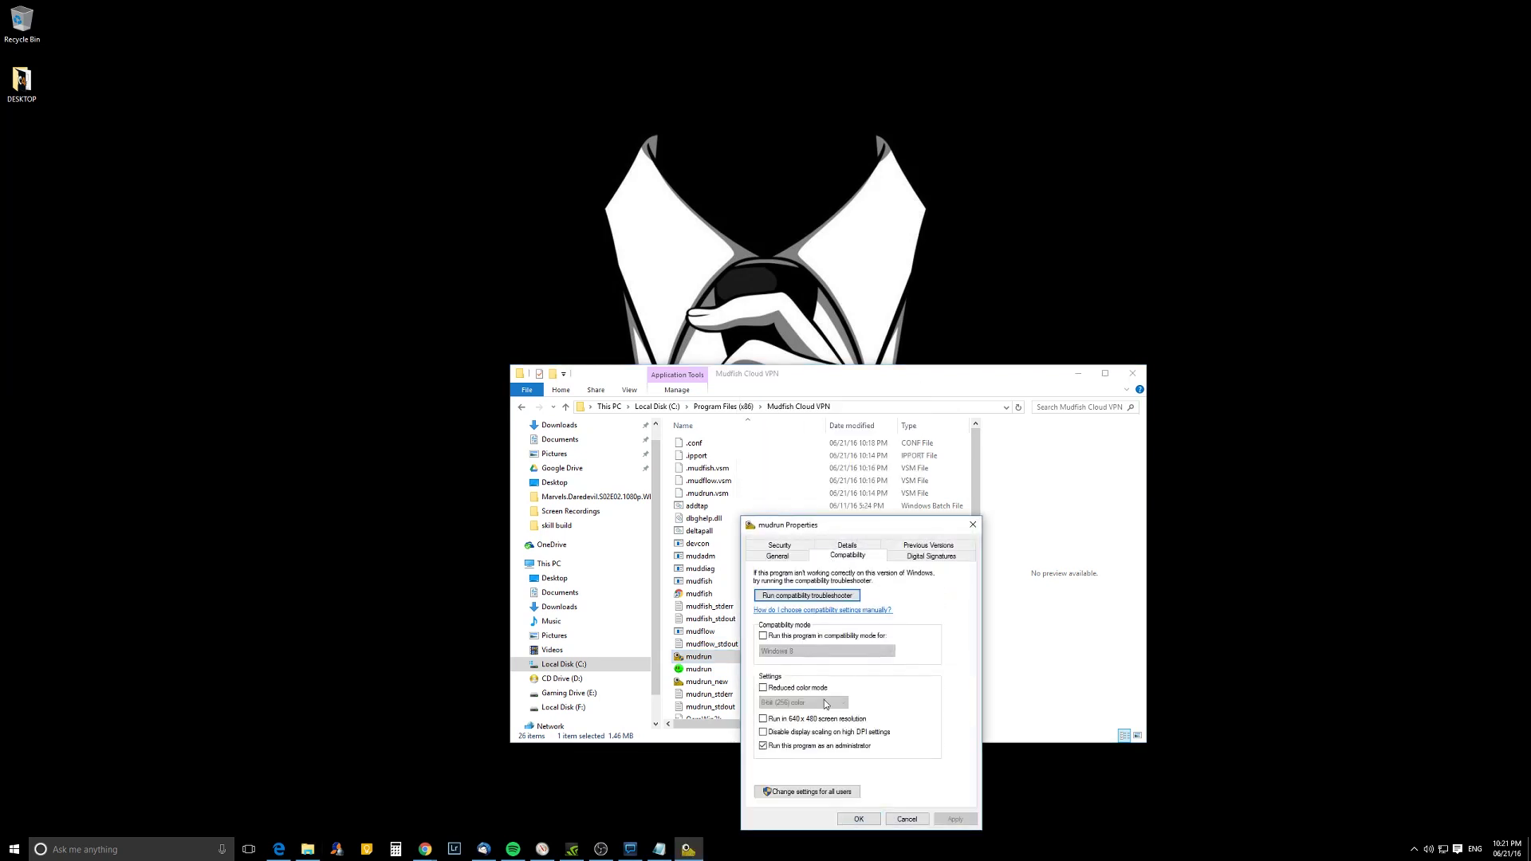
{"action": "left_click_drag", "start_coordinate": [836, 525], "coordinate": [883, 393]}
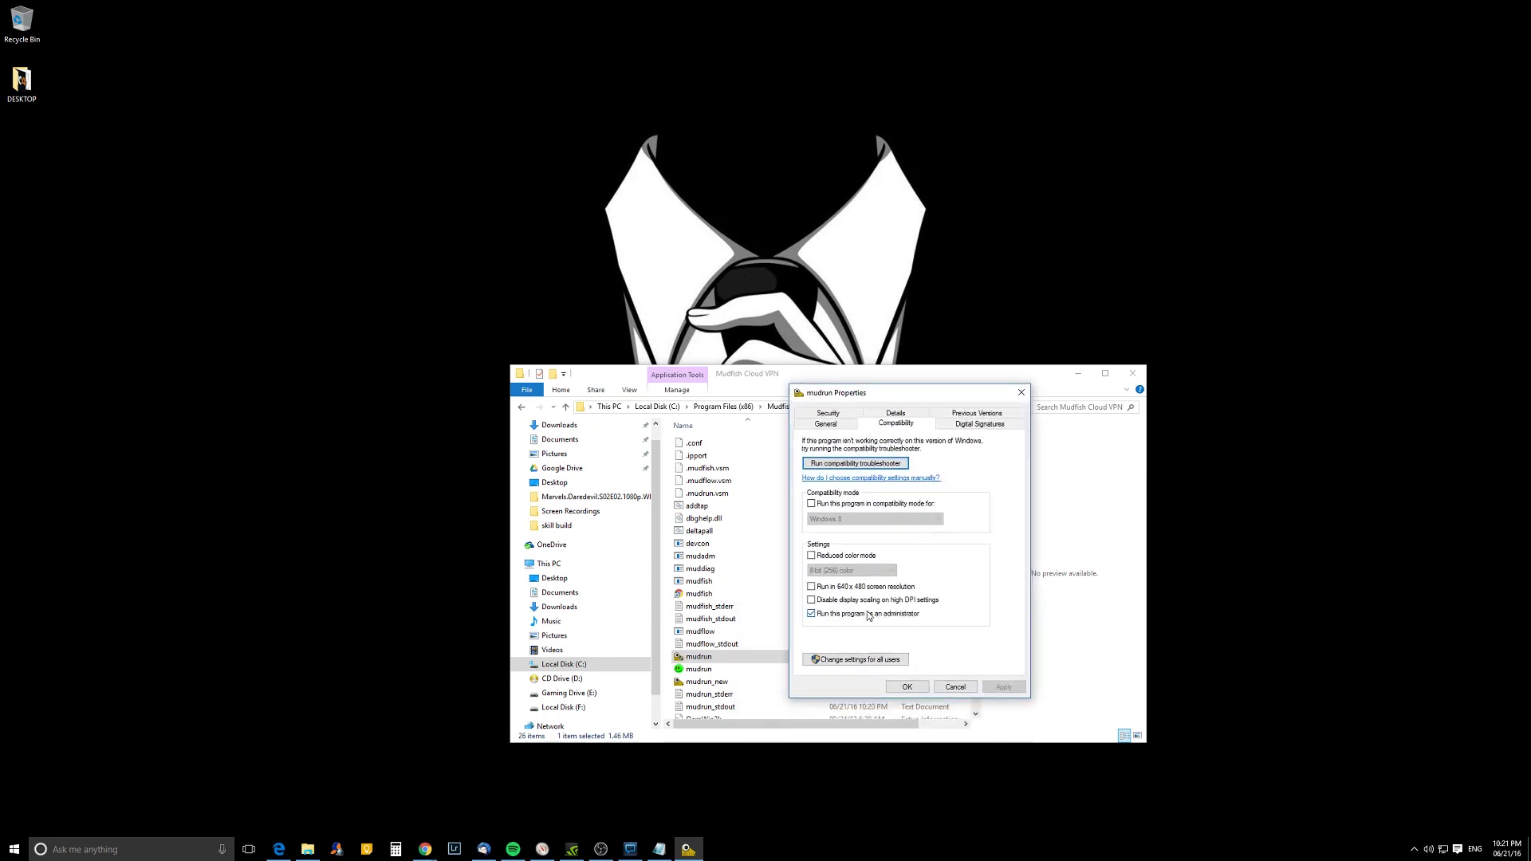
{"action": "left_click", "coordinate": [811, 614]}
{"action": "left_click", "coordinate": [1001, 688]}
{"action": "left_click", "coordinate": [908, 689]}
{"action": "left_click", "coordinate": [1132, 374]}
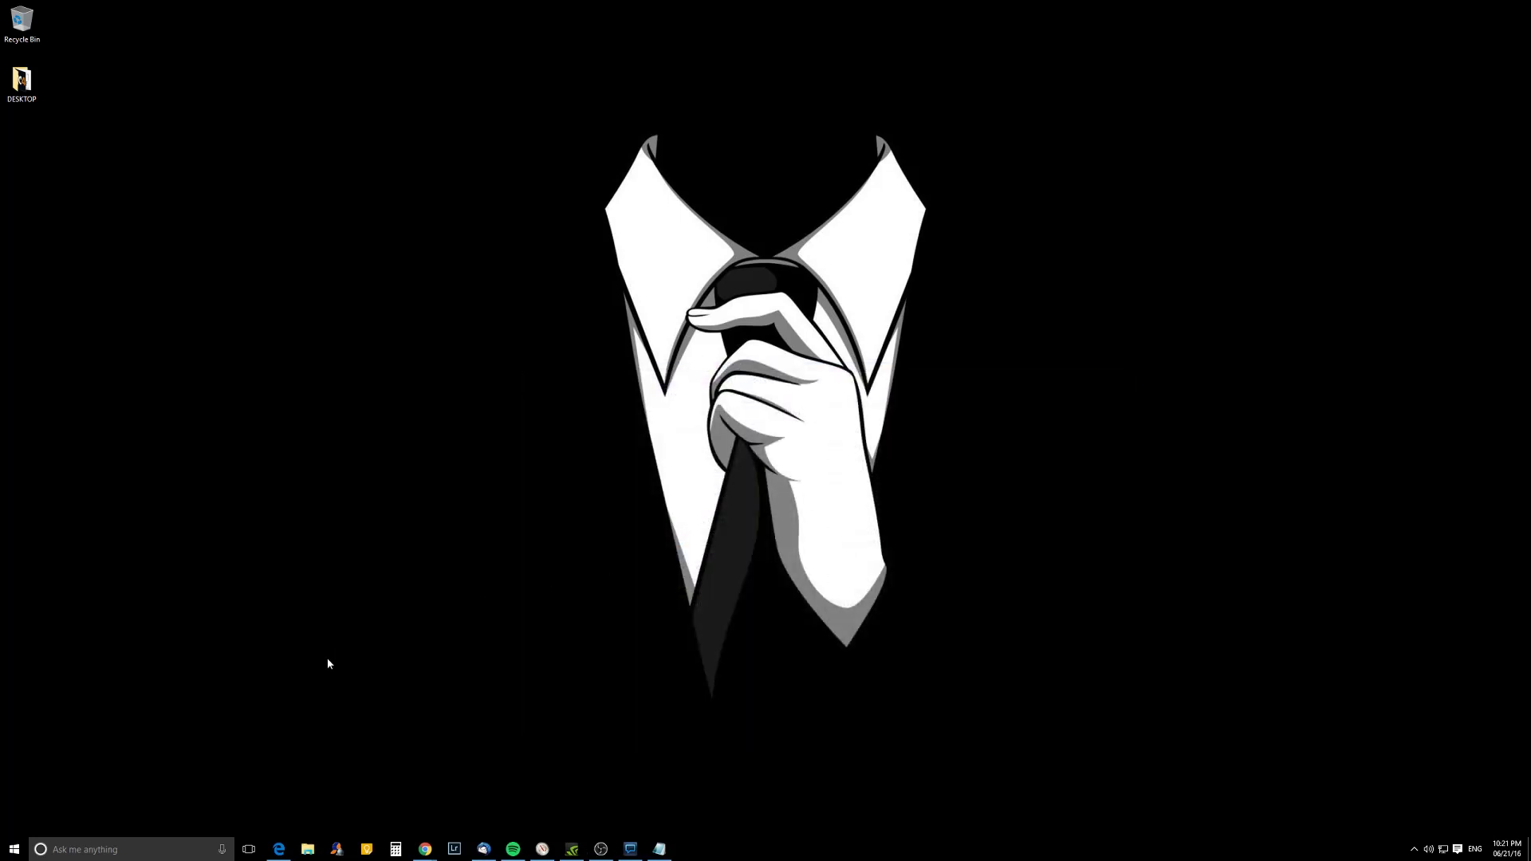
- Launch Mudfish Launcher from search and sign in to the Mudfish account
{"action": "left_click", "coordinate": [78, 844]}
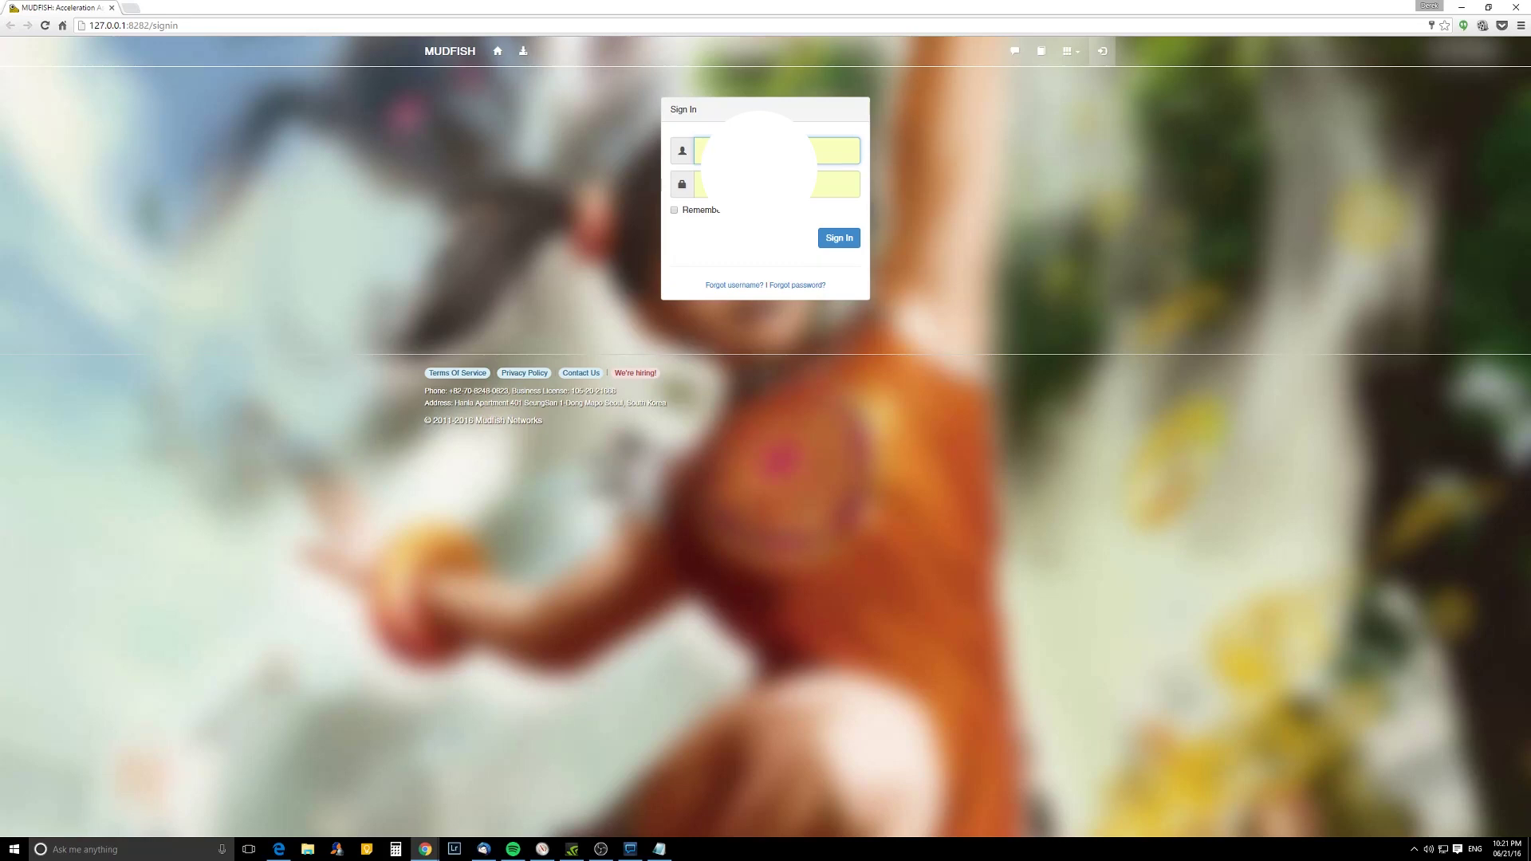
{"action": "left_click", "coordinate": [840, 238]}
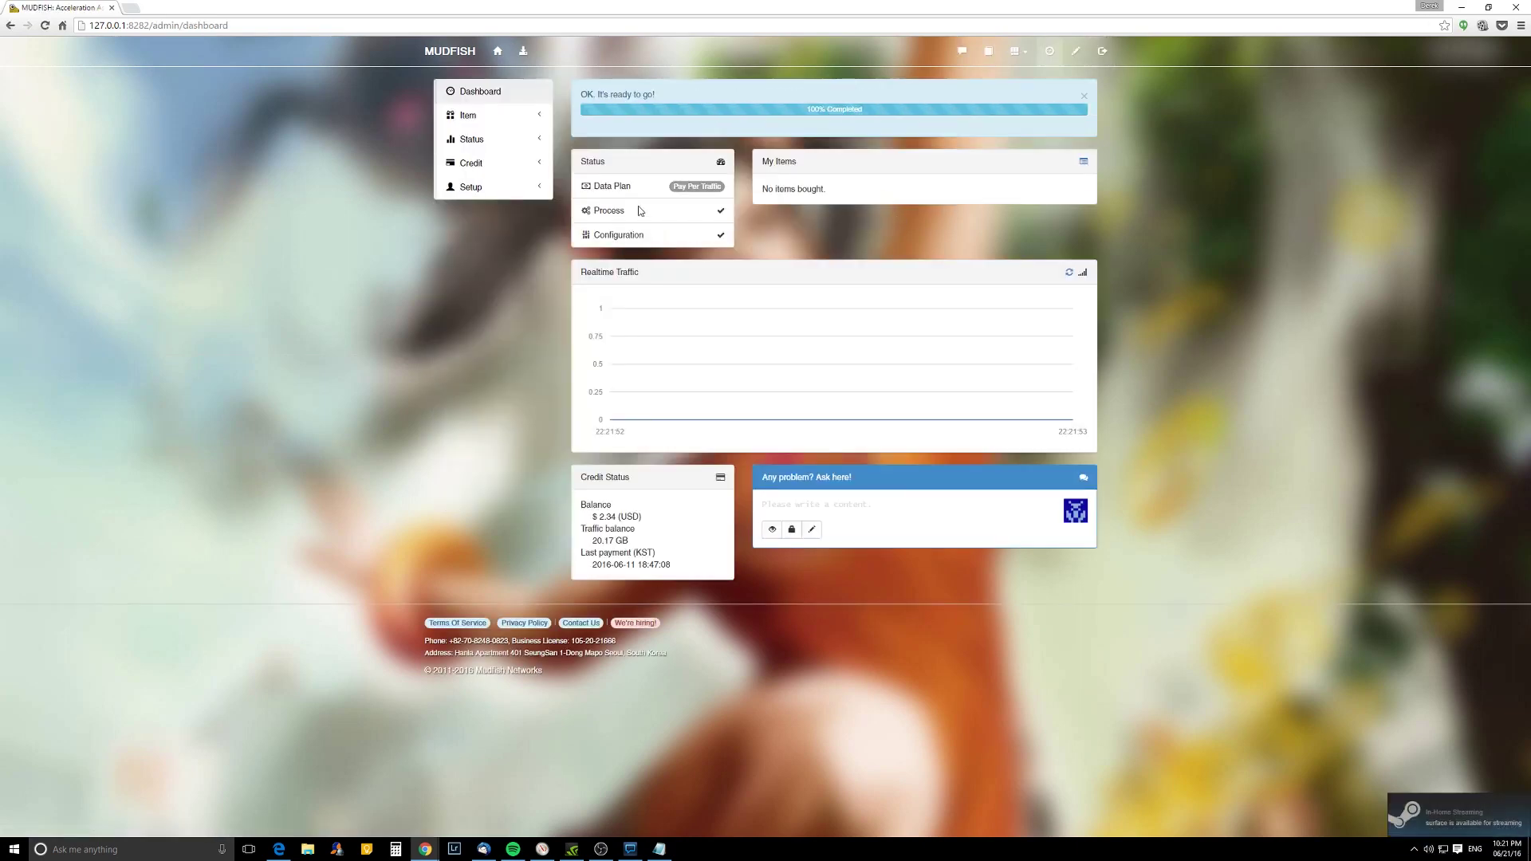
- Go to Equip Items, find Overwatch with Ctrl+F, and open its equip form
{"action": "left_click", "coordinate": [492, 116]}
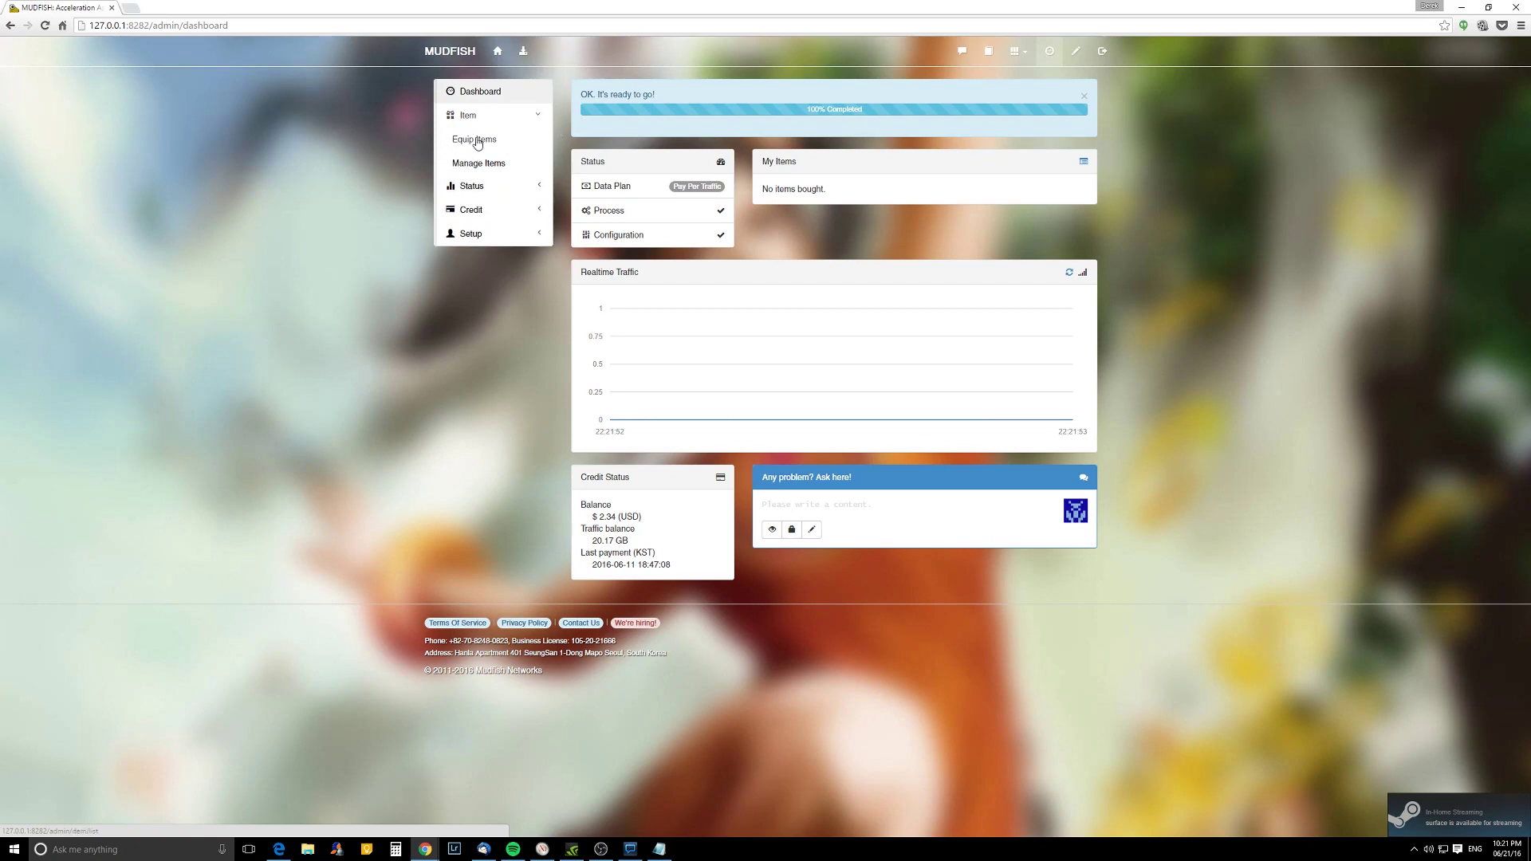
{"action": "left_click", "coordinate": [476, 142]}
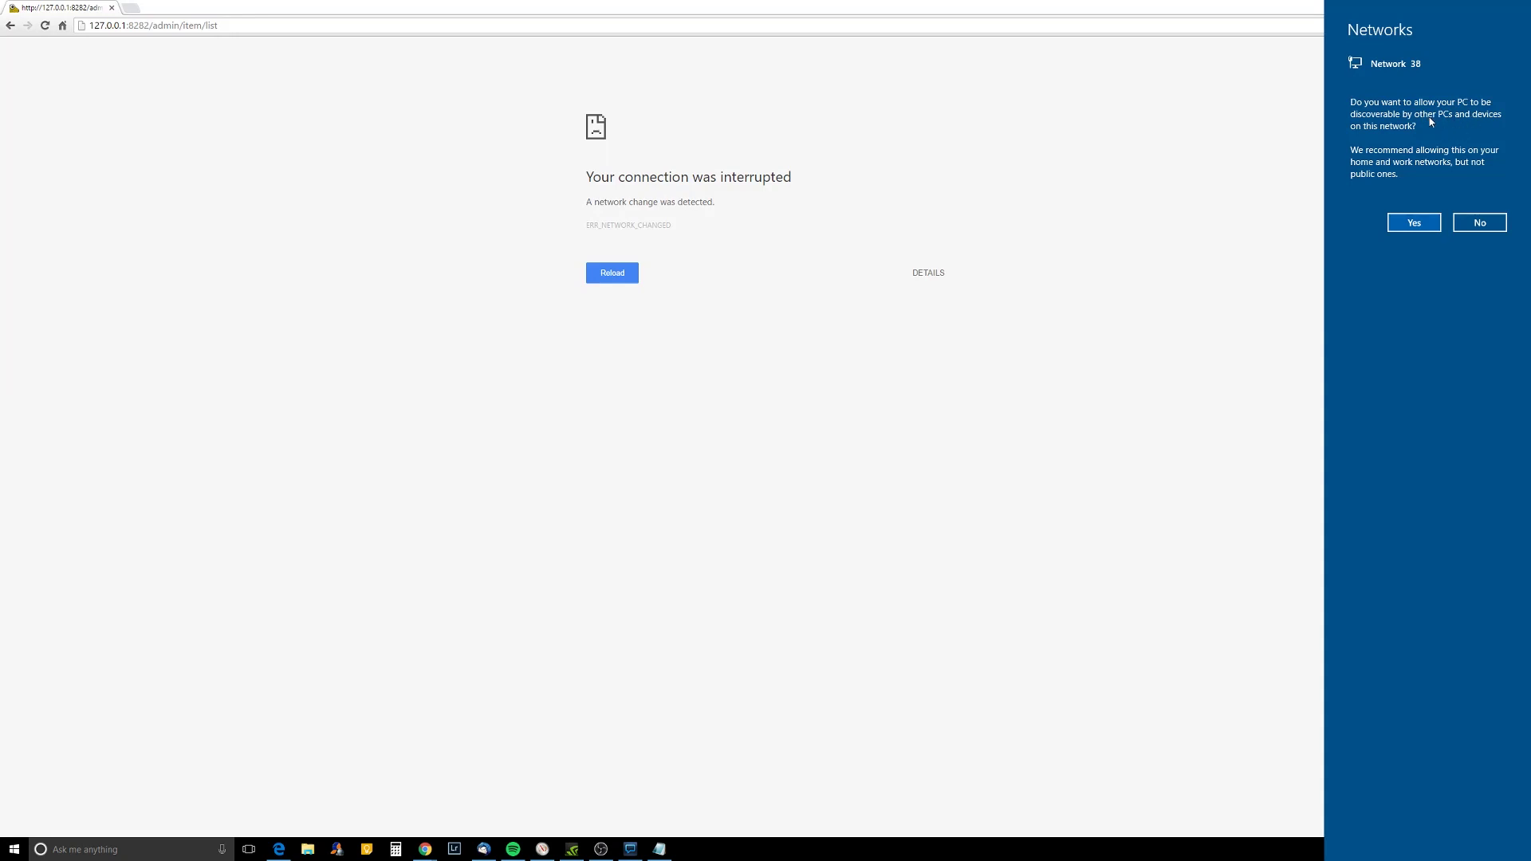
{"action": "left_click", "coordinate": [1480, 223]}
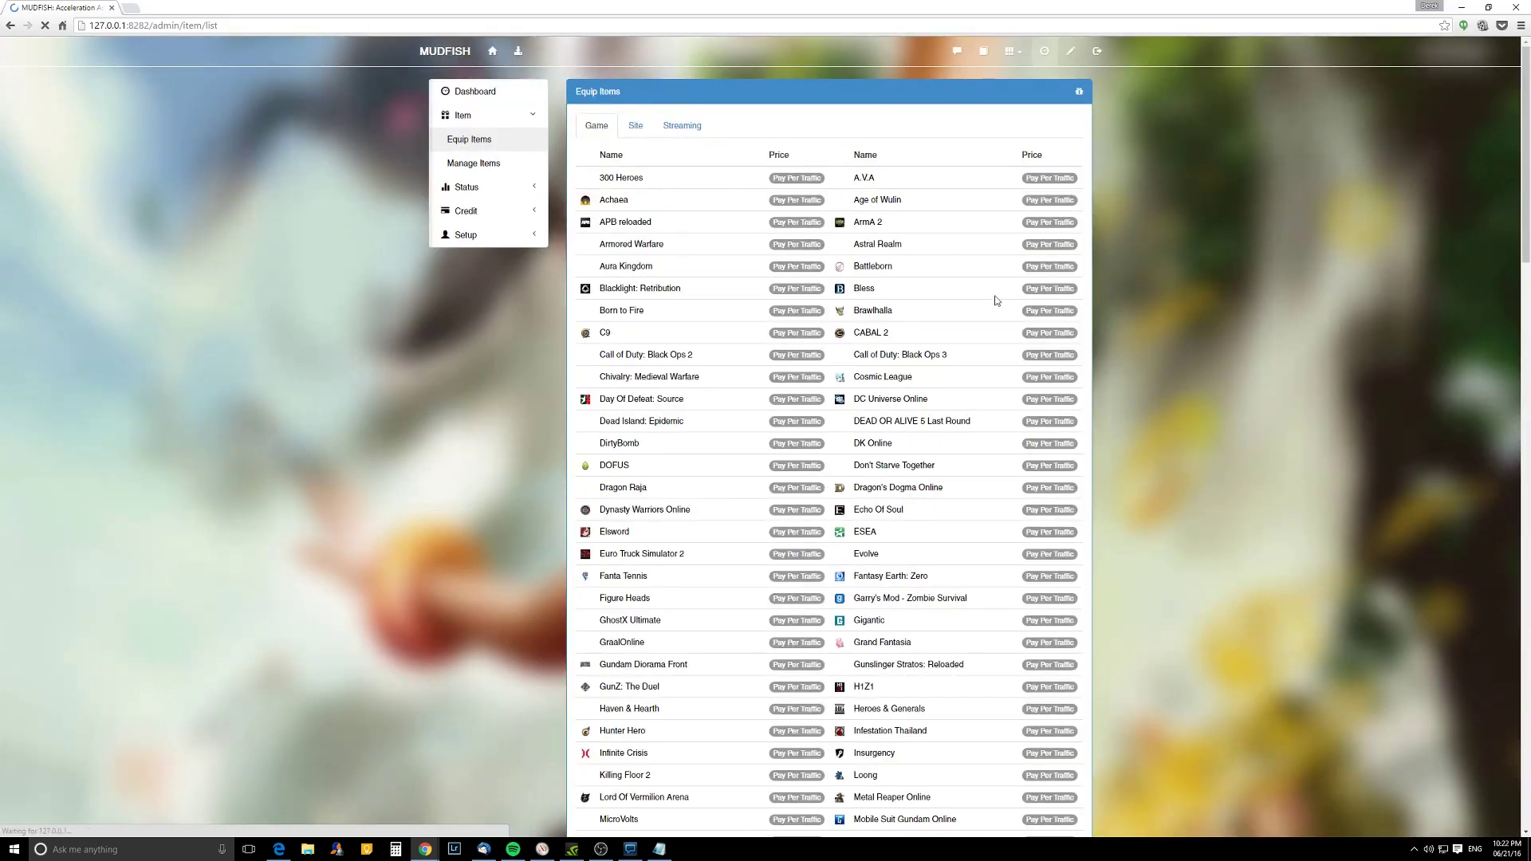
{"action": "scroll", "coordinate": [1213, 345], "scroll_direction": "down", "scroll_amount": 3}
{"action": "scroll", "coordinate": [1213, 345], "scroll_direction": "up", "scroll_amount": 3}
{"action": "key", "text": "ctrl+f"}
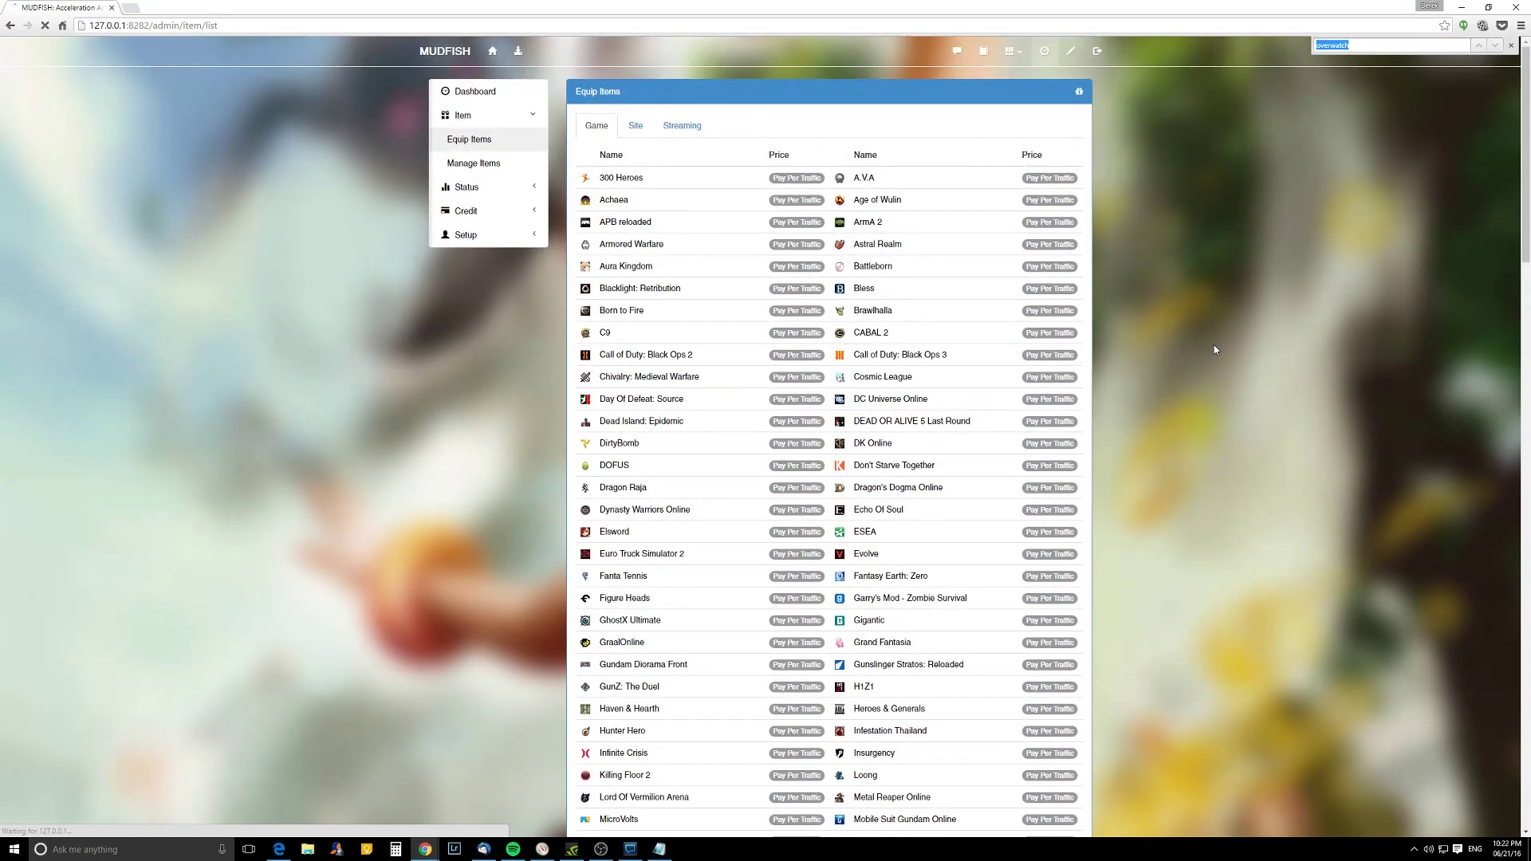
{"action": "type", "text": "overwatch"}
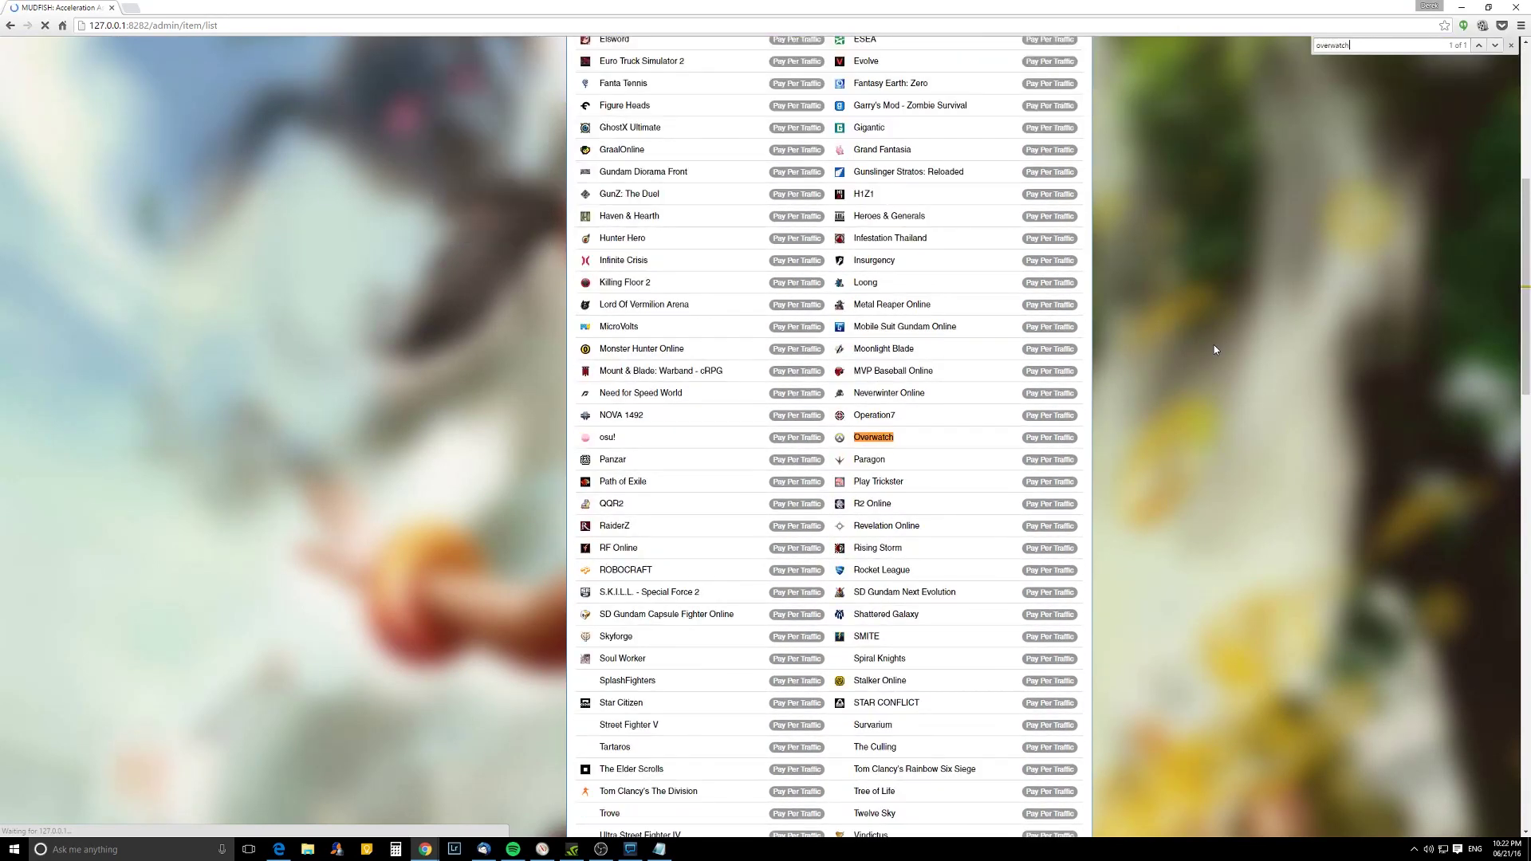
{"action": "left_click", "coordinate": [888, 441]}
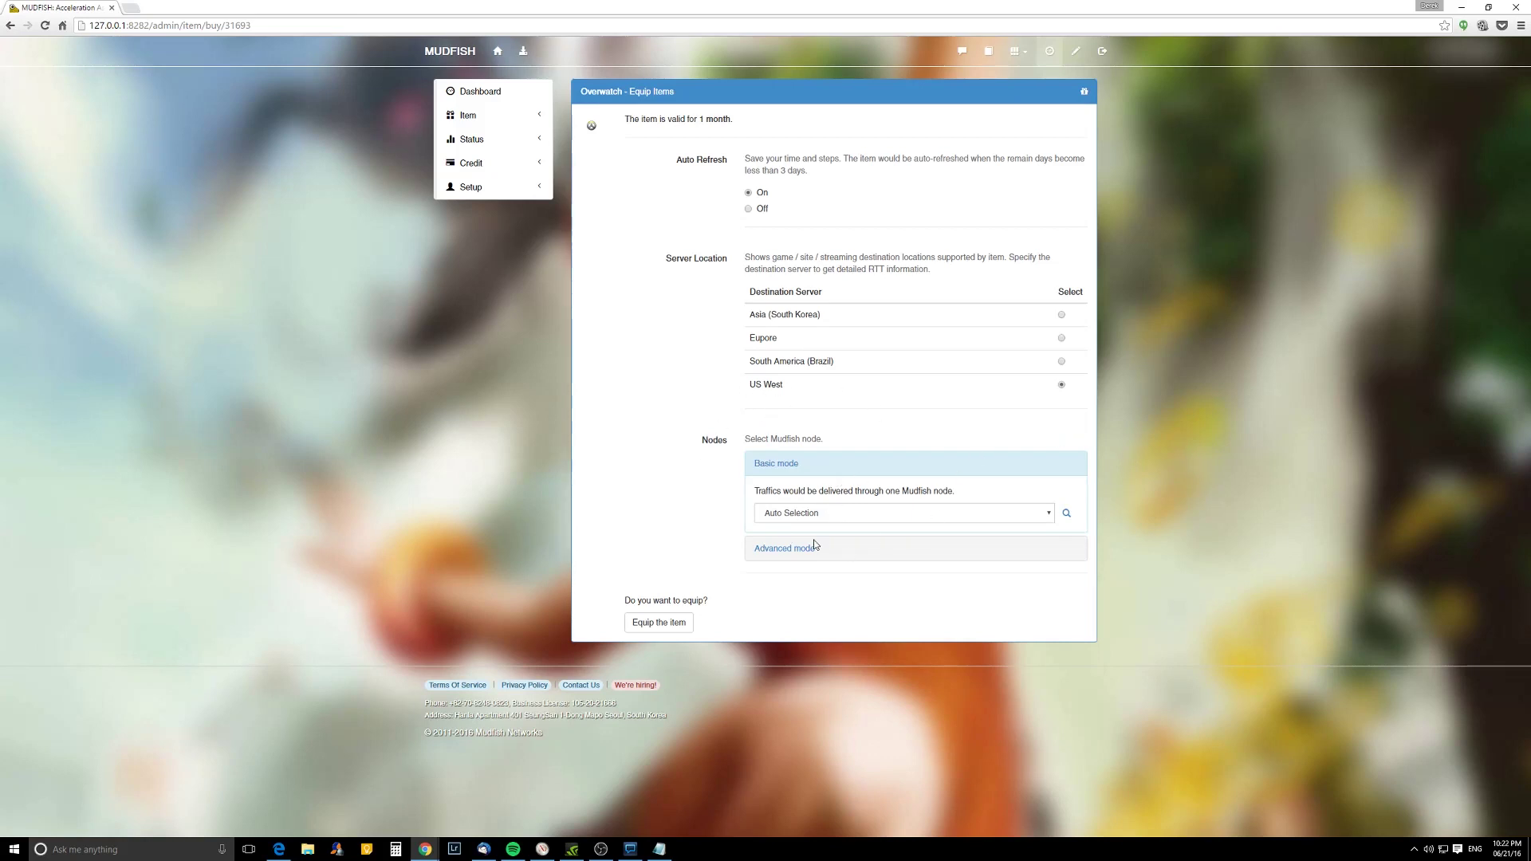
- Equip Overwatch on the SG Asia (Singapore - VPSNine) node, then log out of the dashboard
{"action": "left_click", "coordinate": [1039, 513]}
{"action": "scroll", "coordinate": [949, 626], "scroll_direction": "down", "scroll_amount": 5}
{"action": "scroll", "coordinate": [949, 625], "scroll_direction": "down", "scroll_amount": 5}
{"action": "scroll", "coordinate": [946, 634], "scroll_direction": "down", "scroll_amount": 5}
{"action": "scroll", "coordinate": [946, 635], "scroll_direction": "down", "scroll_amount": 1}
{"action": "scroll", "coordinate": [910, 671], "scroll_direction": "up", "scroll_amount": 2}
{"action": "scroll", "coordinate": [841, 662], "scroll_direction": "up", "scroll_amount": 2}
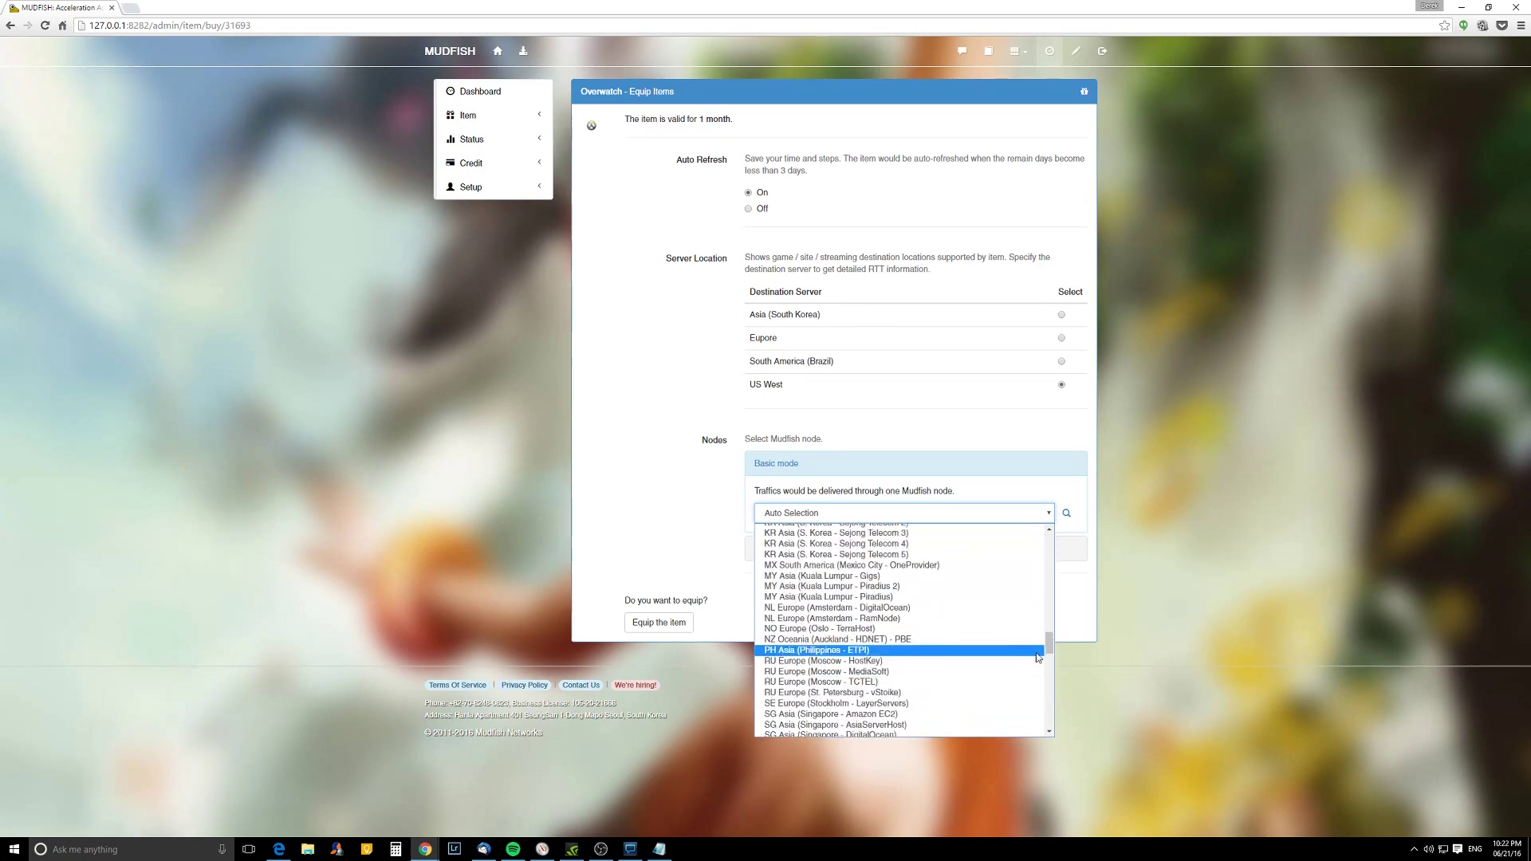
{"action": "left_click_drag", "start_coordinate": [1054, 647], "coordinate": [1052, 657]}
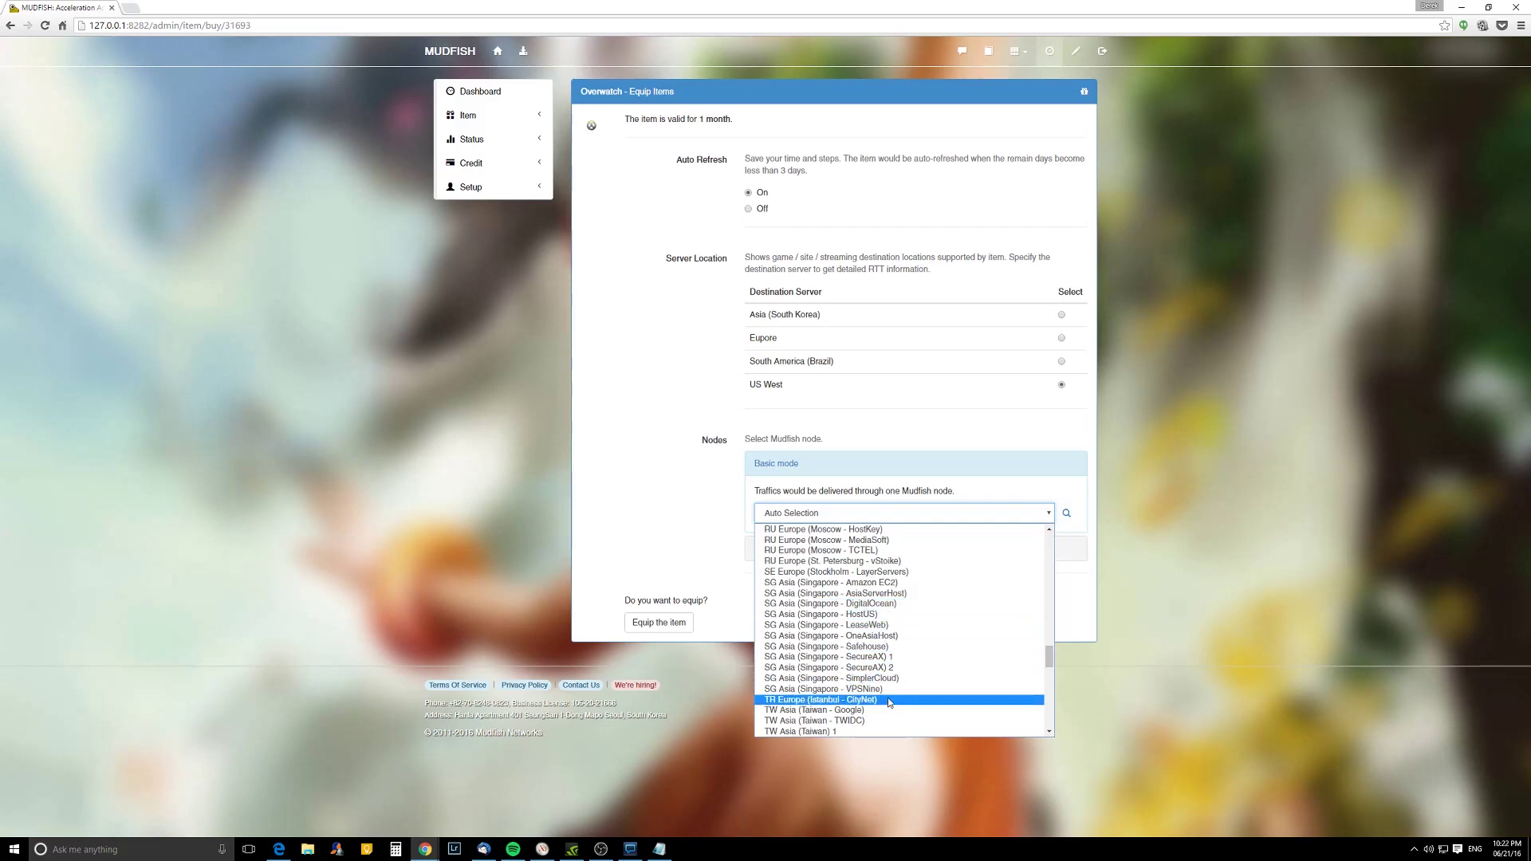
{"action": "left_click", "coordinate": [885, 690]}
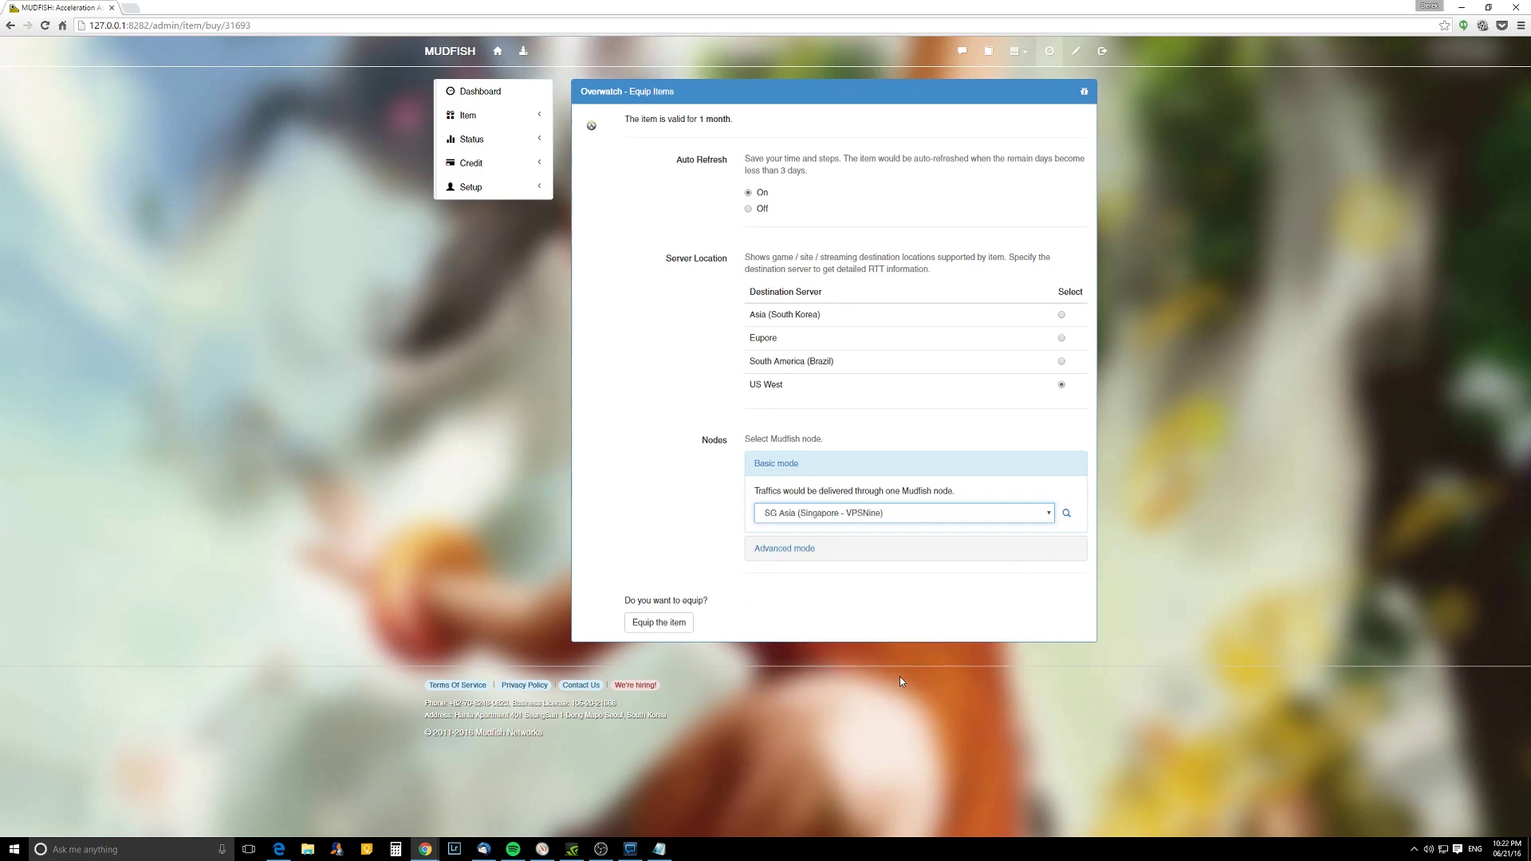
{"action": "left_click", "coordinate": [660, 622]}
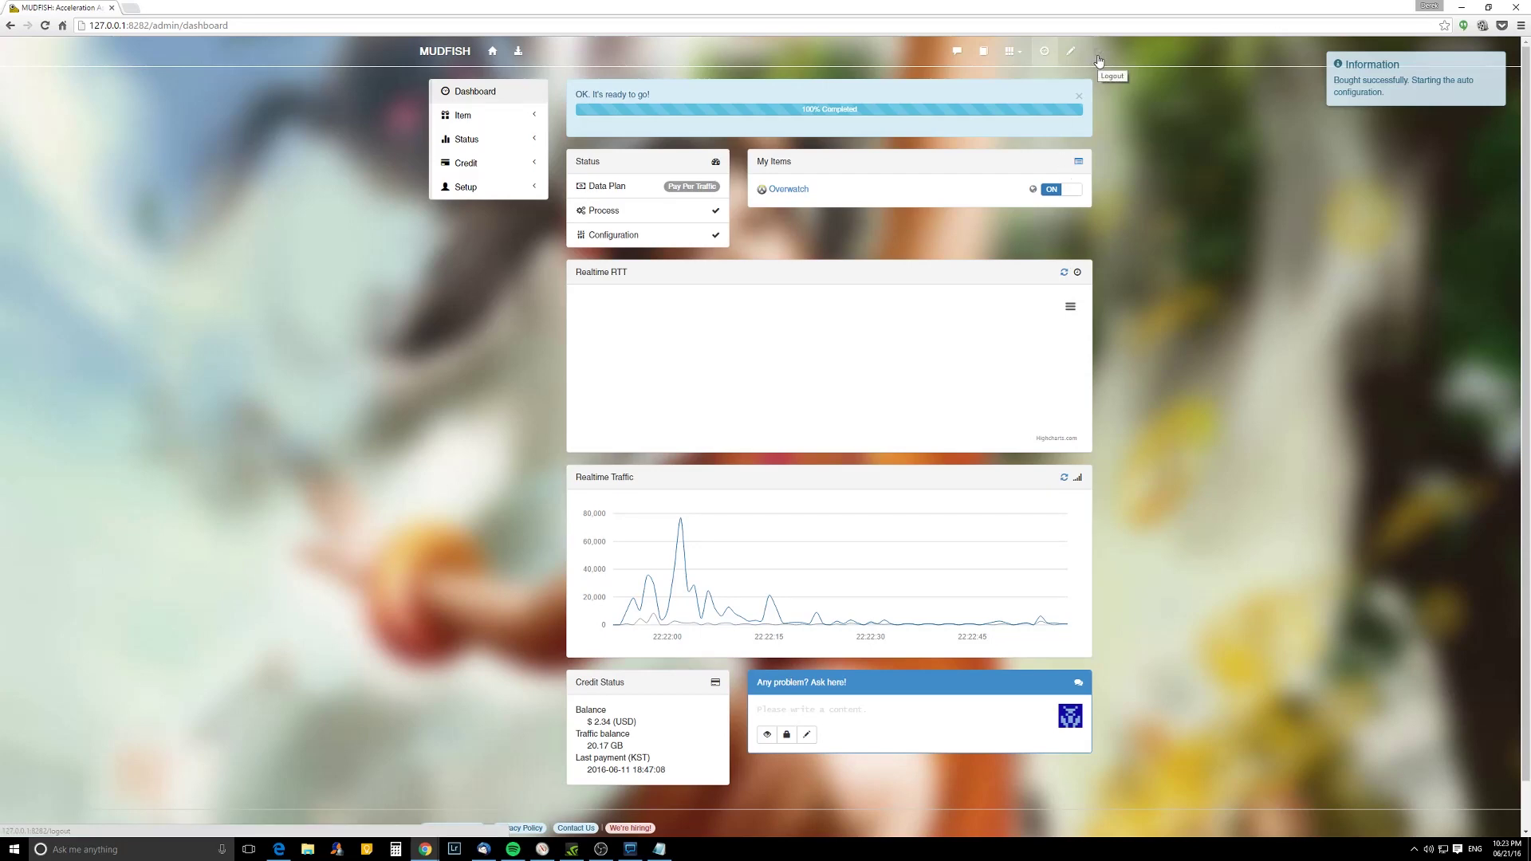
{"action": "left_click", "coordinate": [1098, 60]}
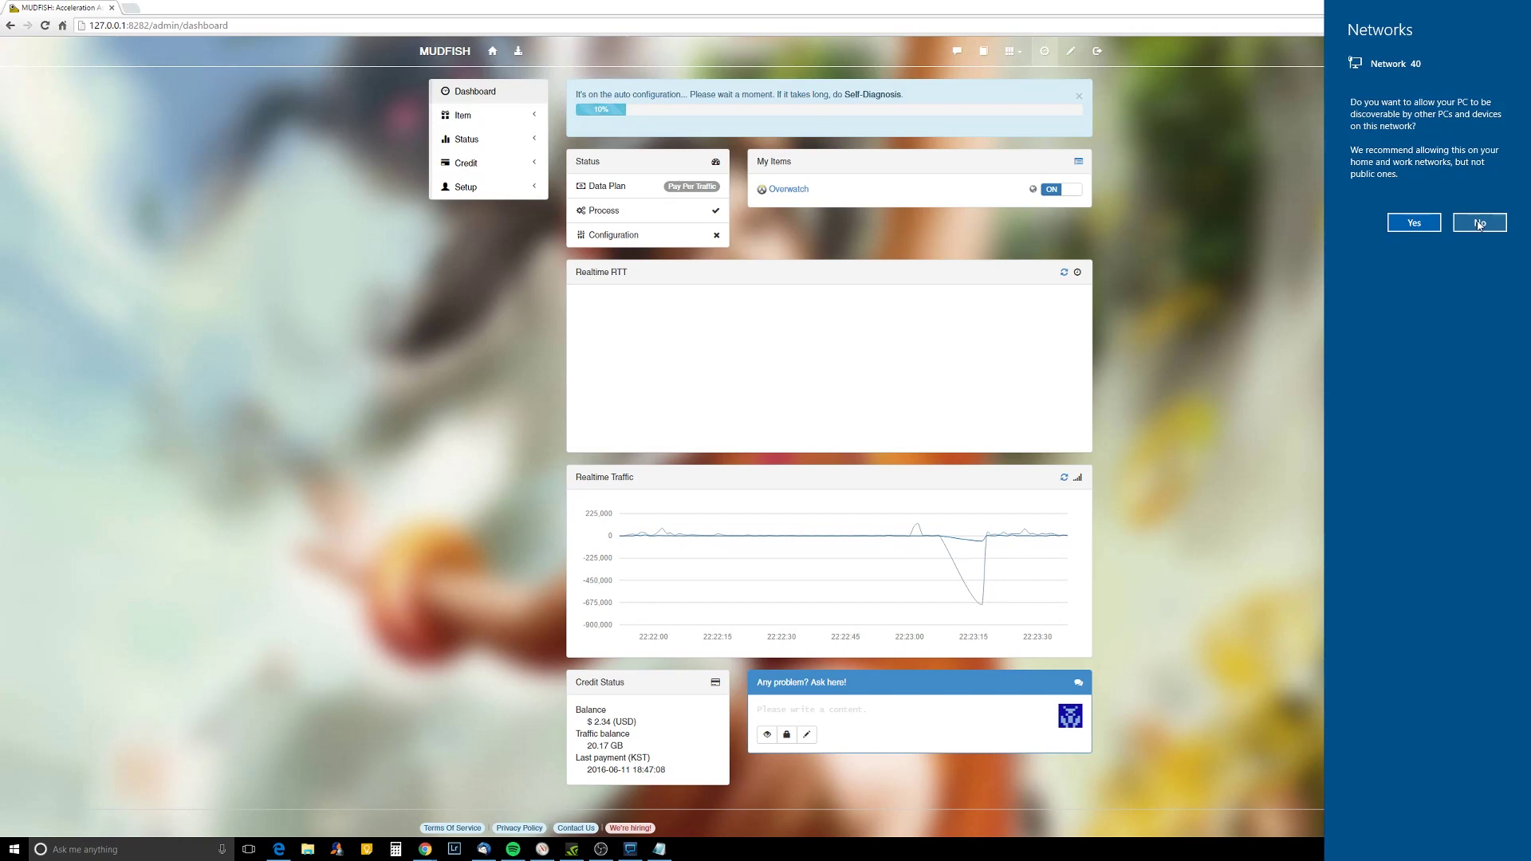
- Decline network discovery and minimize Chrome to reveal the desktop
{"action": "left_click", "coordinate": [1481, 224]}
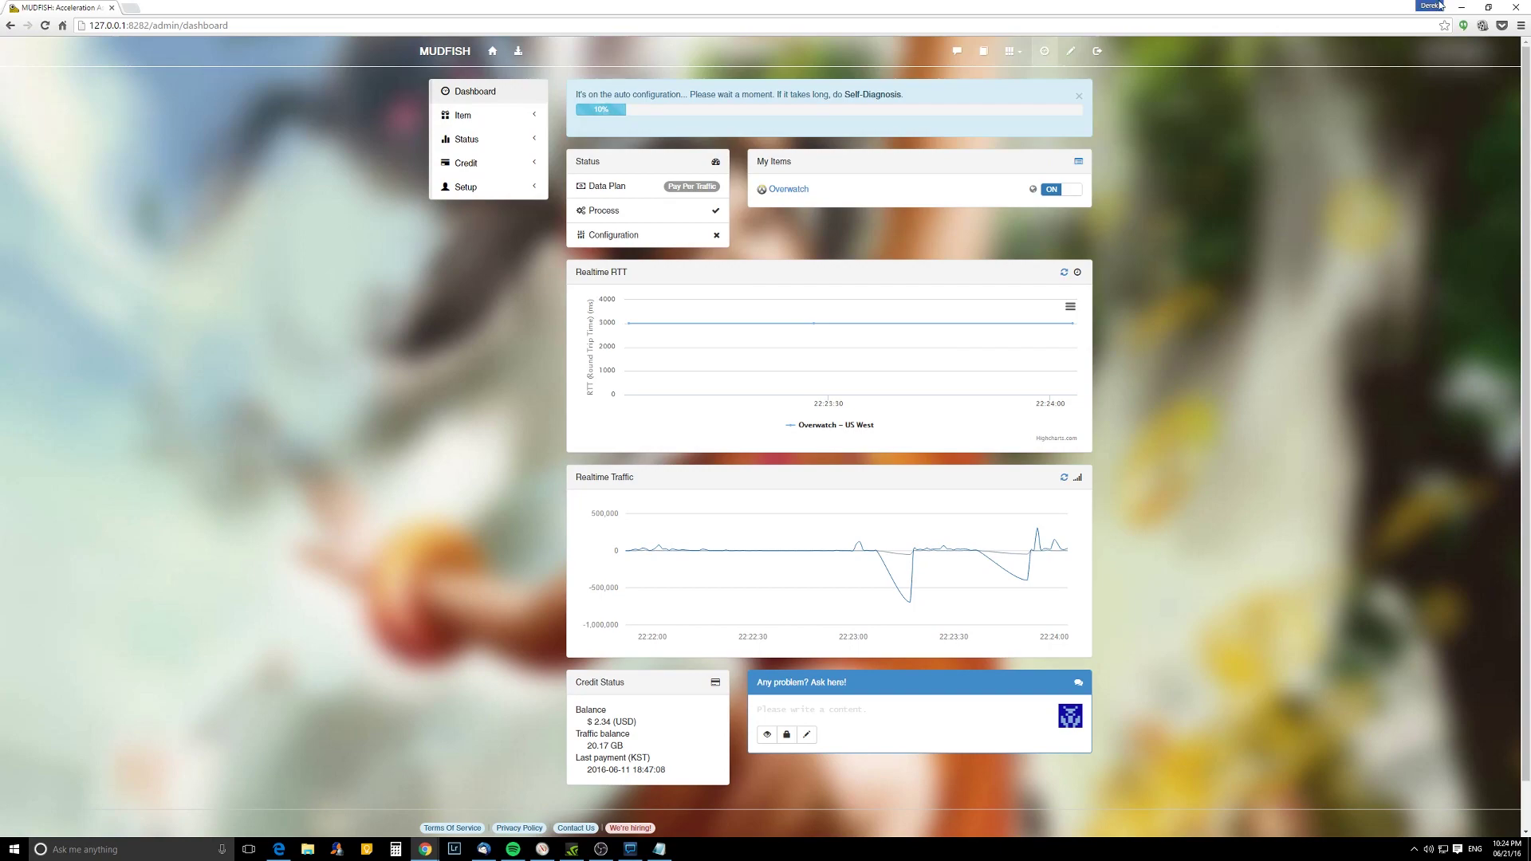
{"action": "left_click", "coordinate": [1461, 7]}
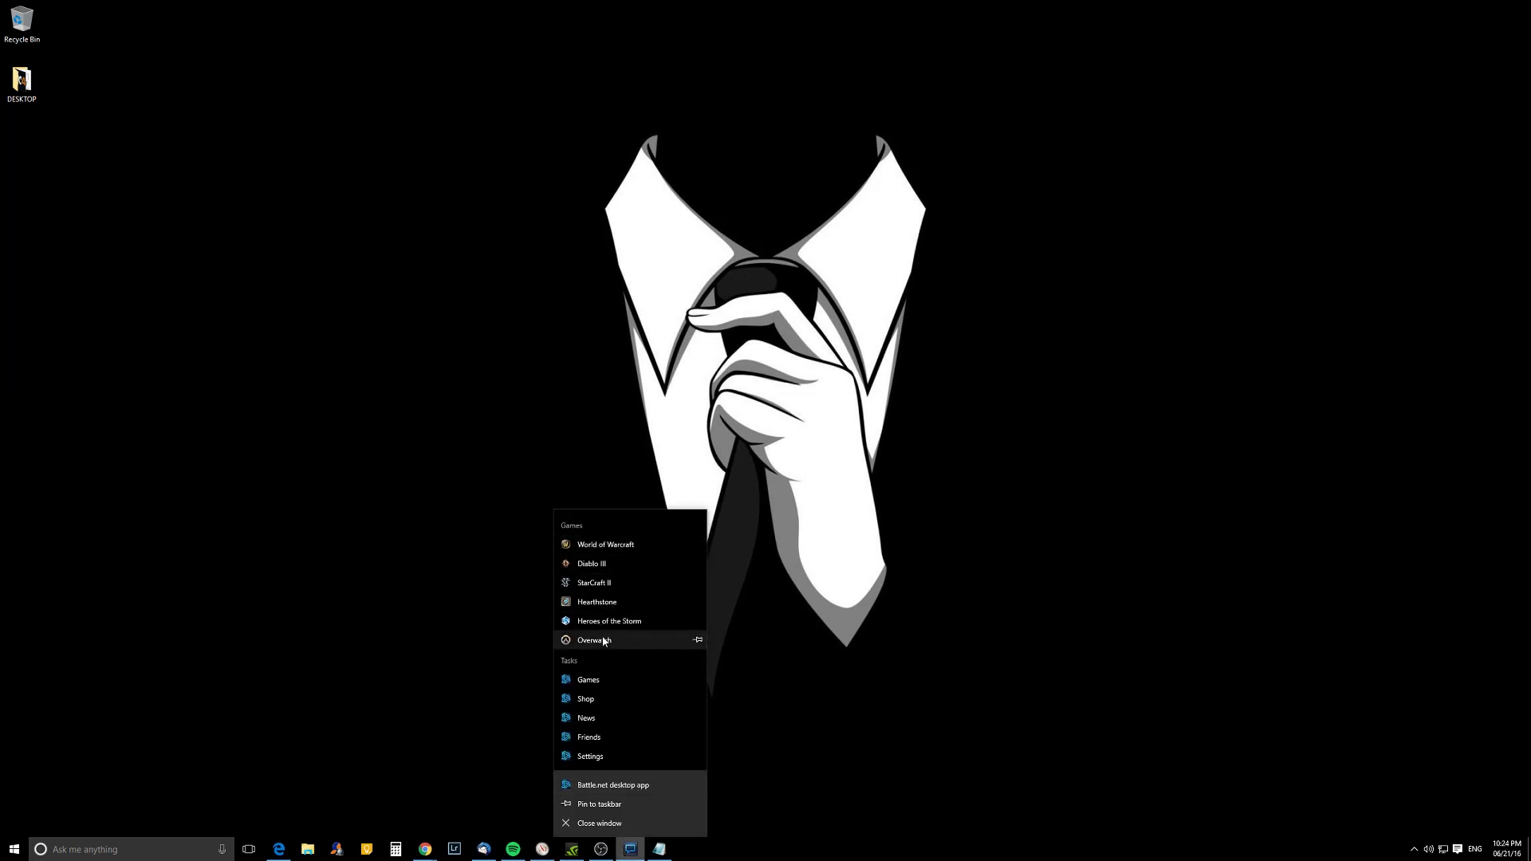
- Launch Overwatch from the Battle.net jump list and bring up the volume controls
{"action": "left_click", "coordinate": [607, 639]}
{"action": "left_click", "coordinate": [651, 552]}
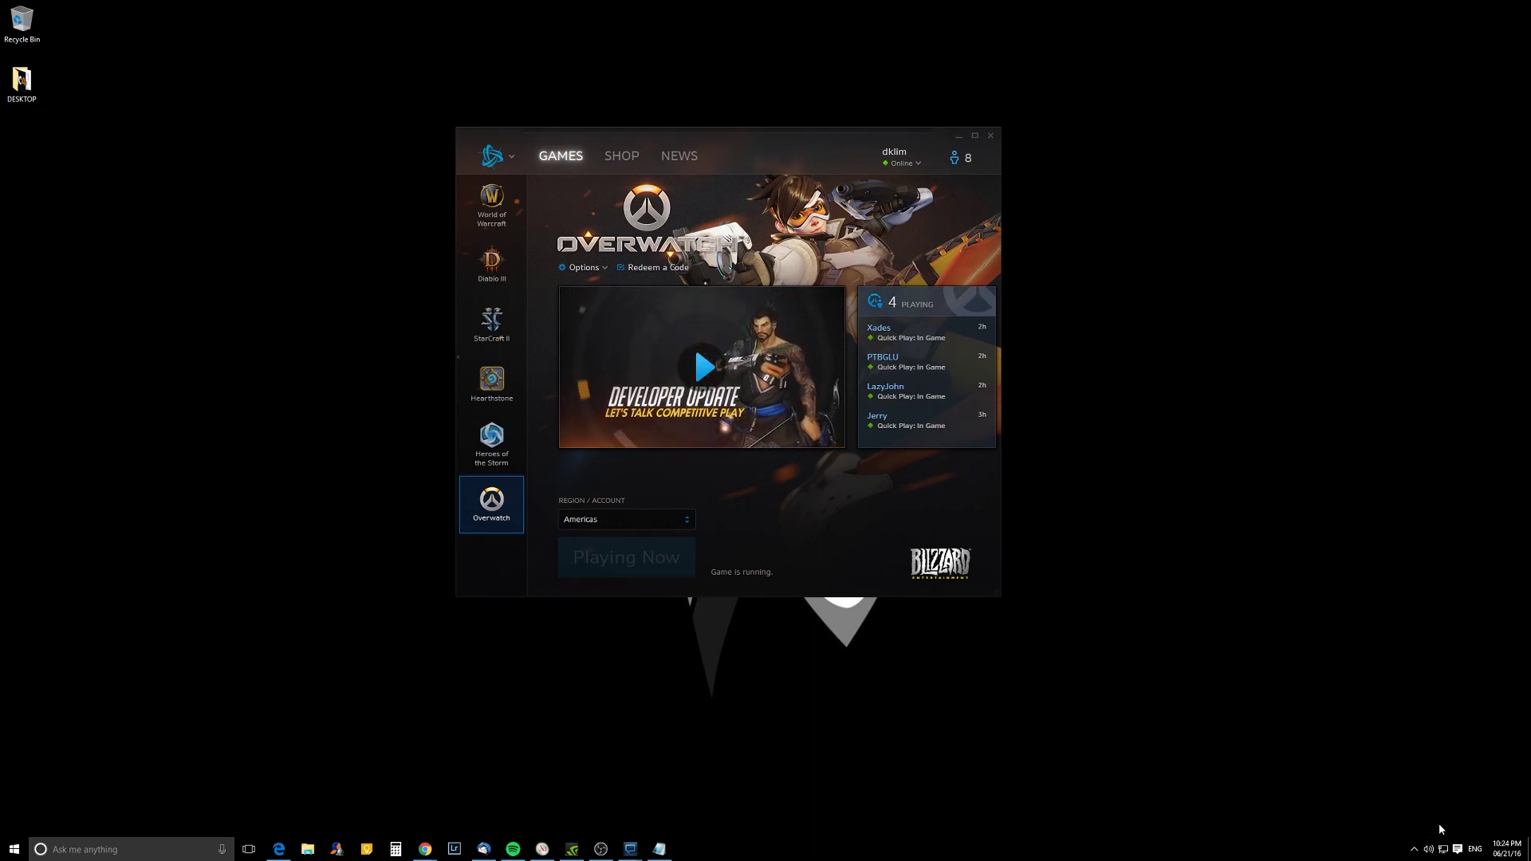
{"action": "left_click", "coordinate": [1428, 850]}
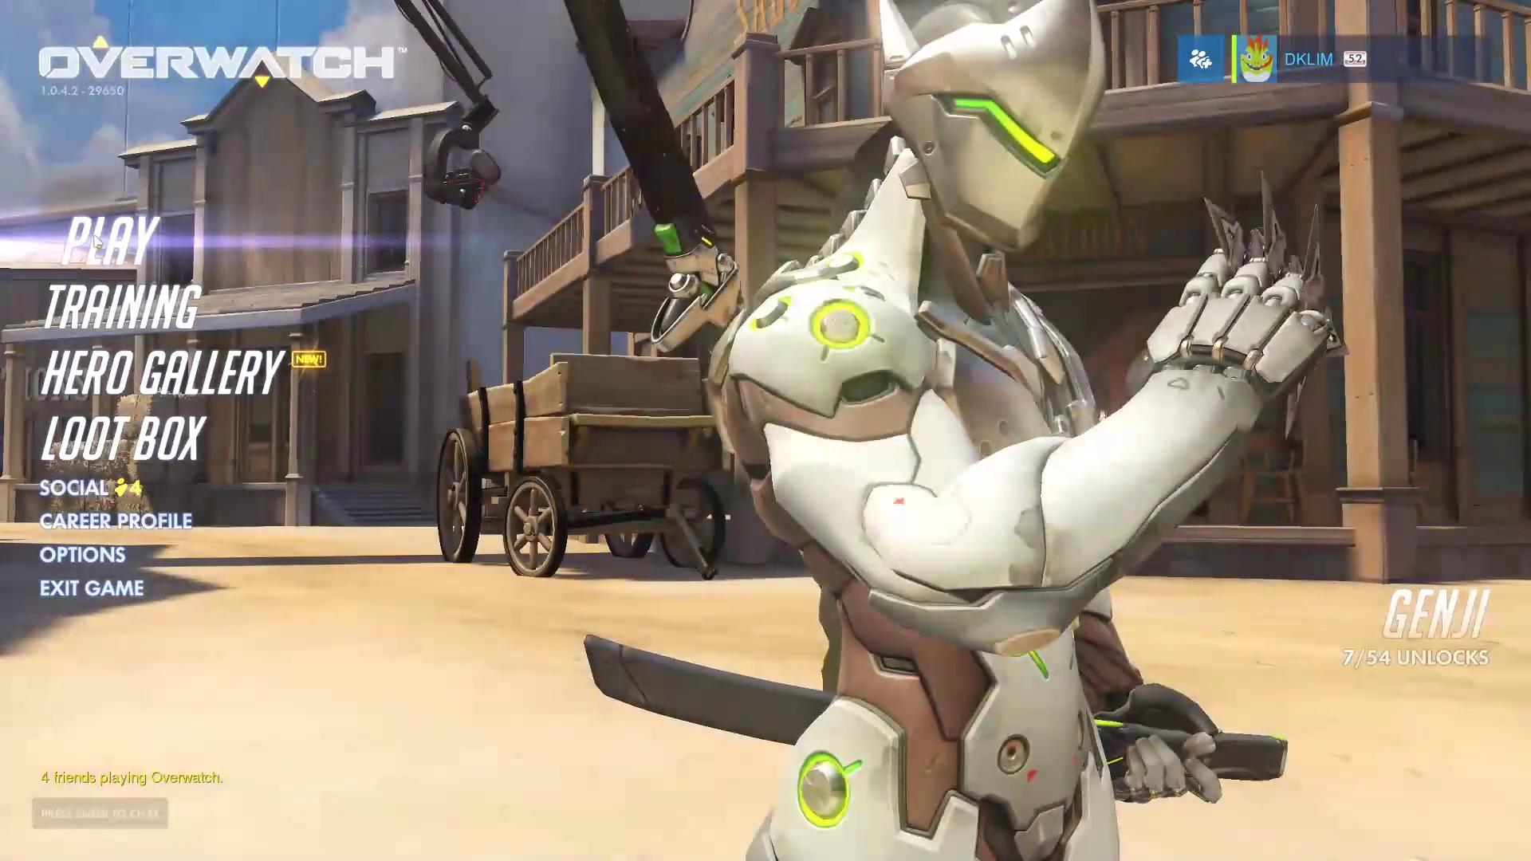
- Open the play mode selection and pick a game mode to start matchmaking
{"action": "left_click", "coordinate": [95, 242]}
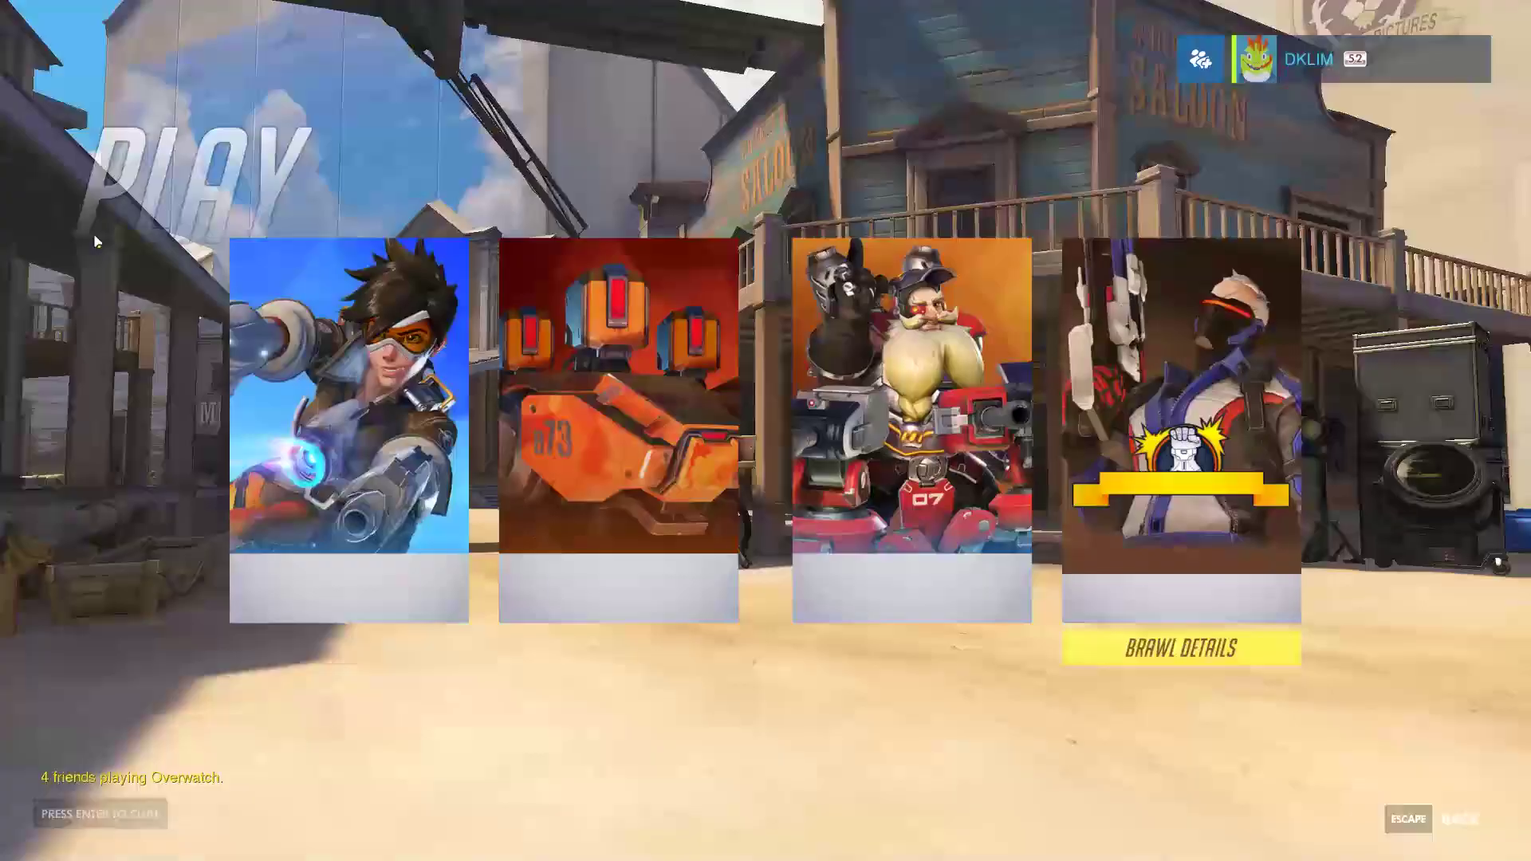
{"action": "left_click", "coordinate": [343, 418]}
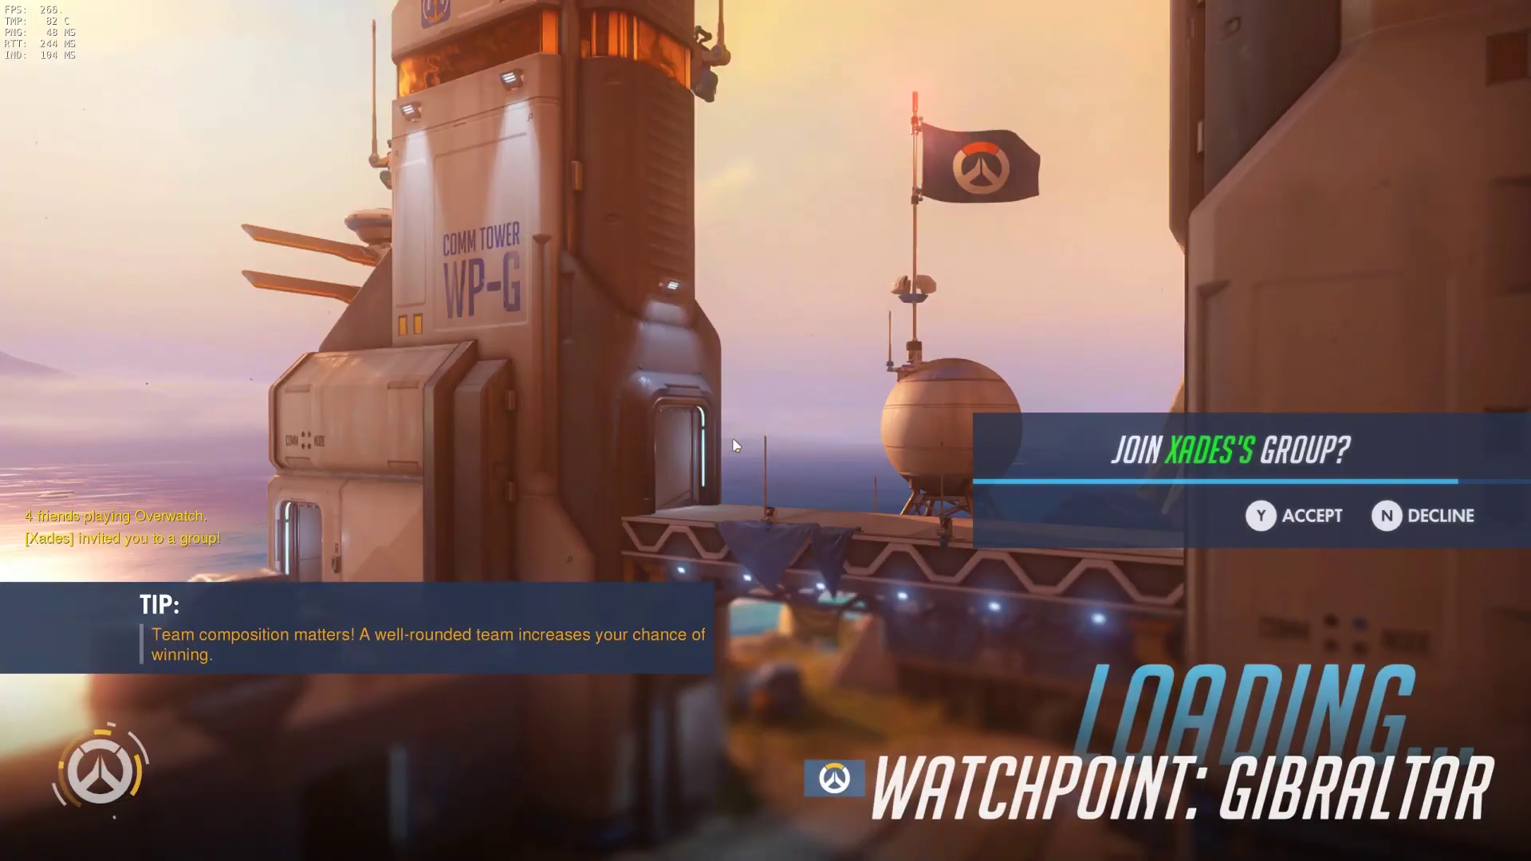
- Decline the Xades group invite with N and choose Hanzo as the hero
{"action": "key", "text": "n"}
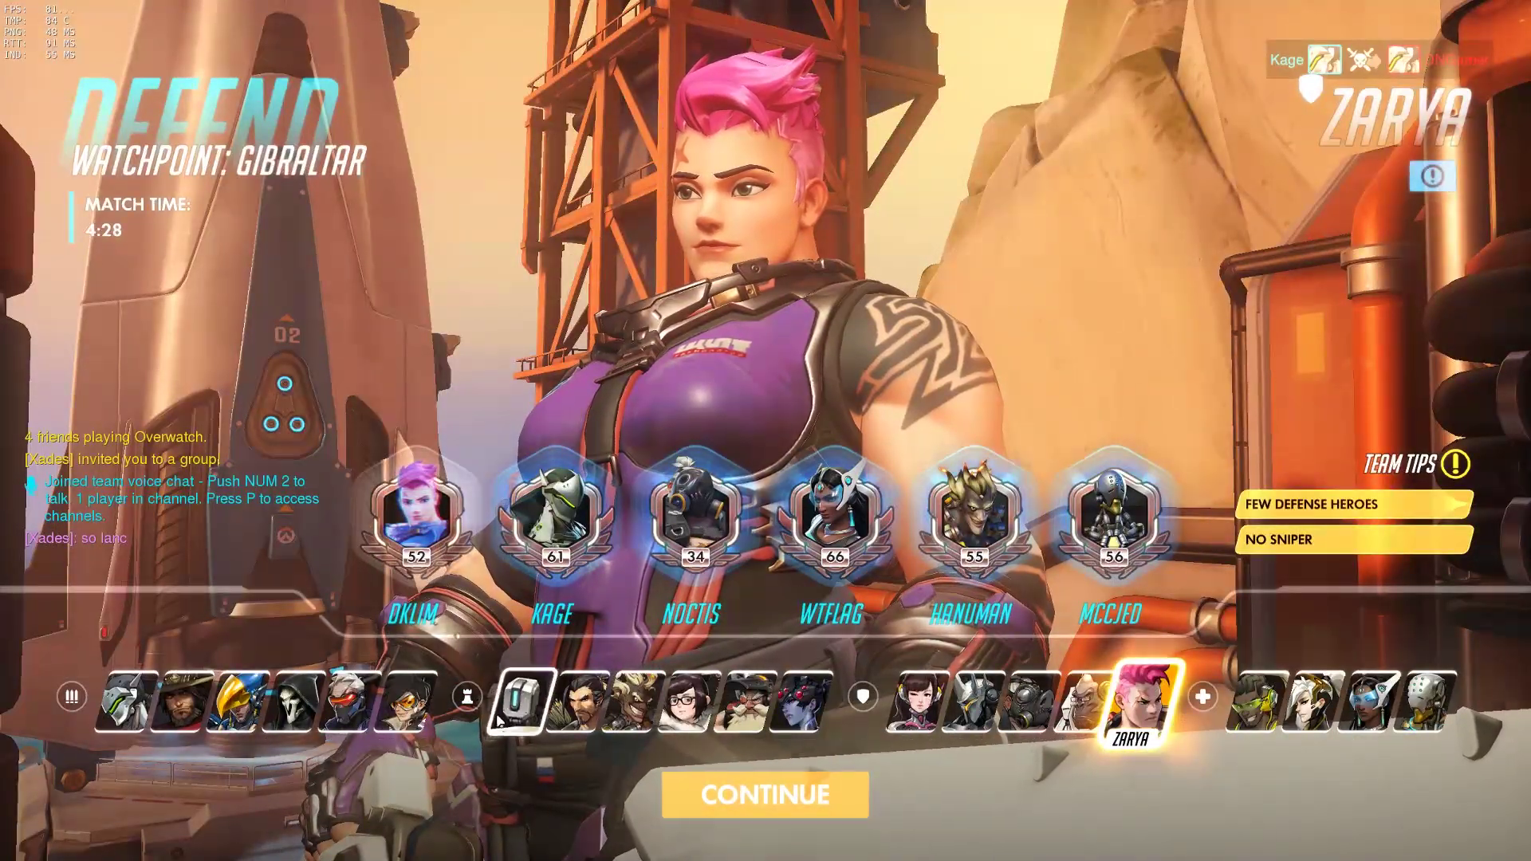
{"action": "left_click", "coordinate": [573, 699]}
{"action": "left_click", "coordinate": [517, 700]}
{"action": "left_click", "coordinate": [573, 699]}
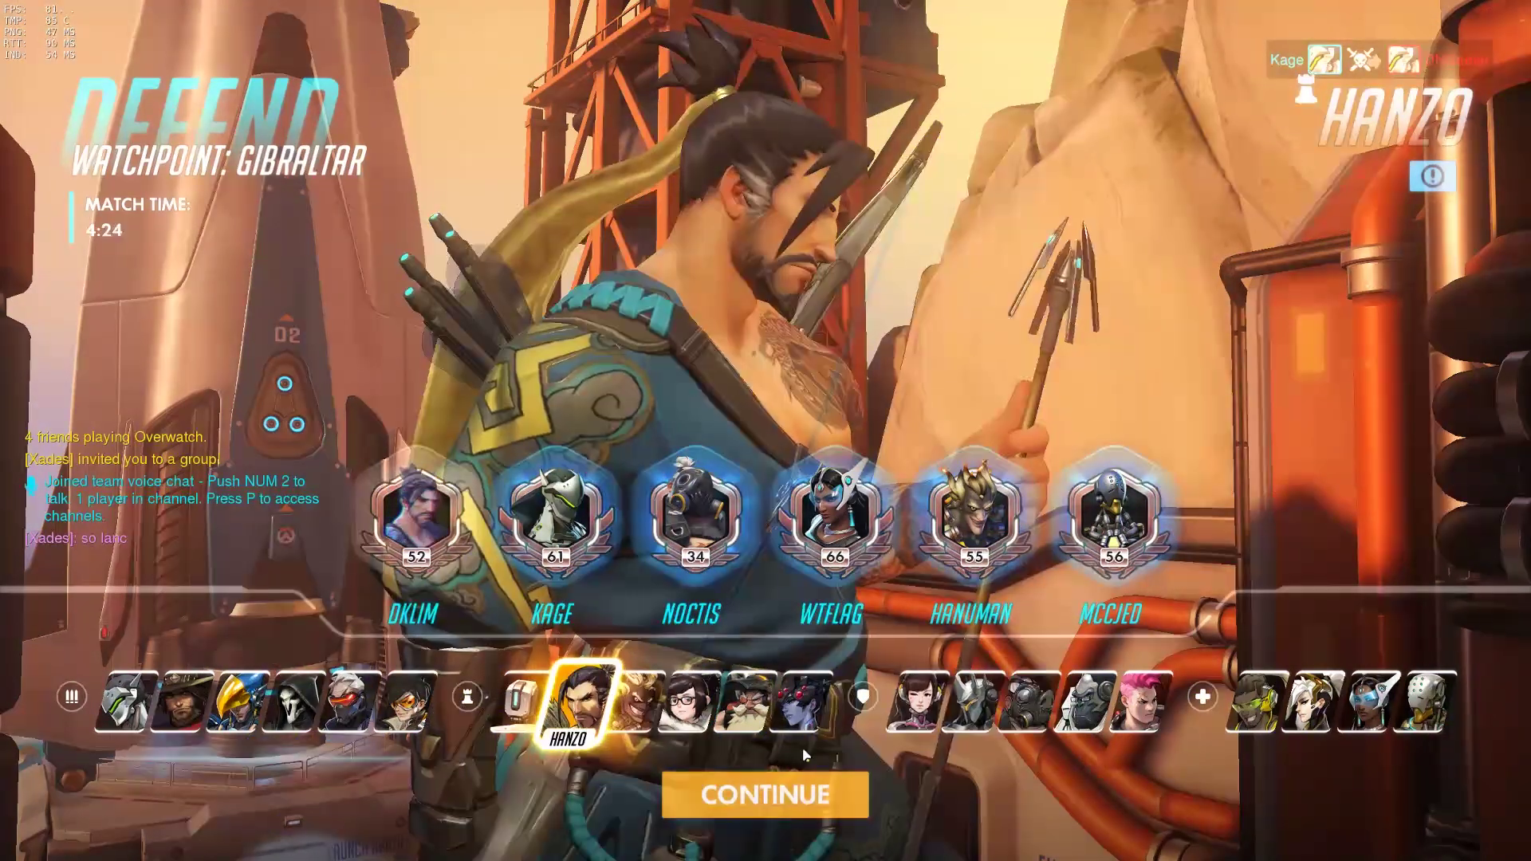